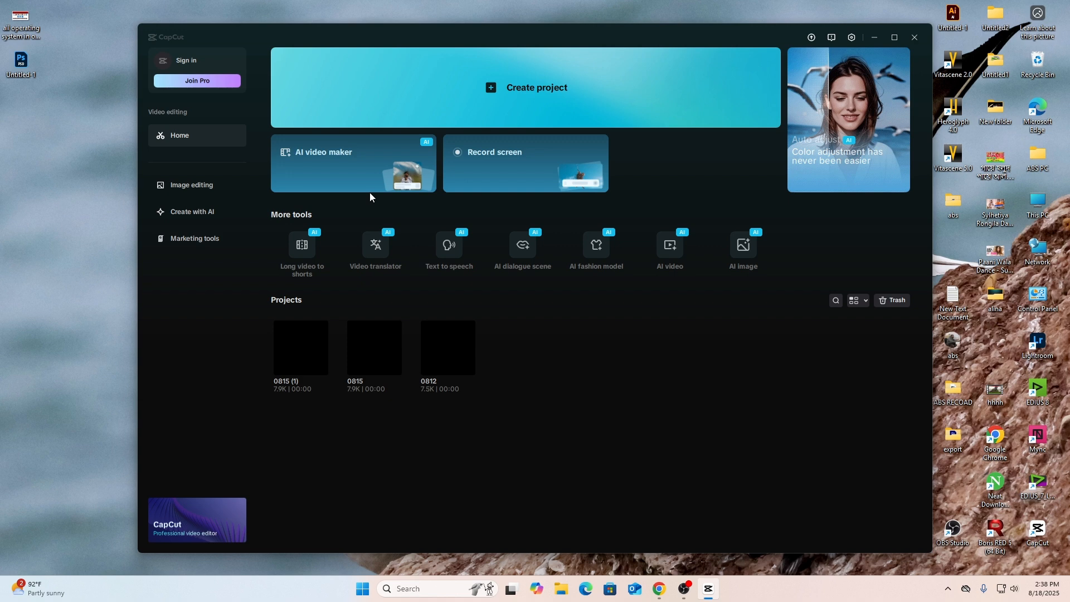
Open the AI video maker, then reduce, reposition and enlarge its window on the desktop.
left_click(349, 151)
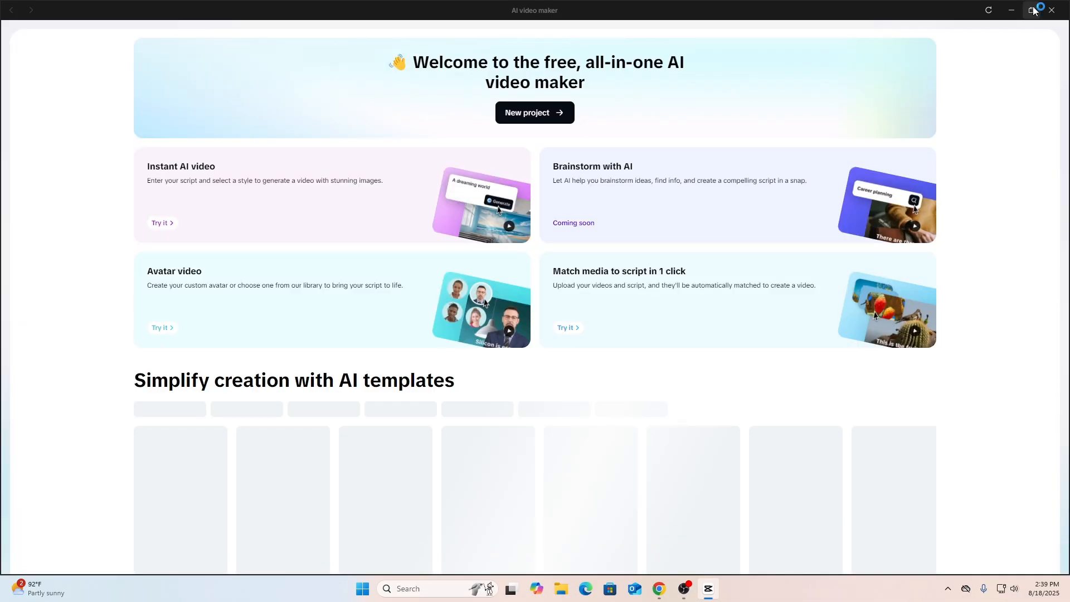
left_click(1033, 10)
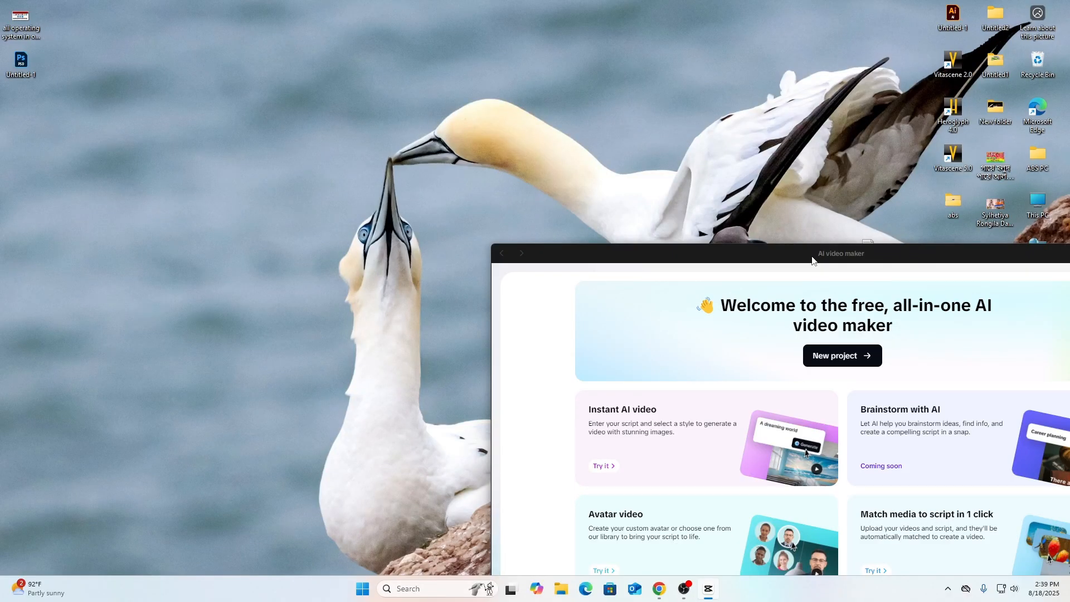
left_click_drag(812, 261, 490, 90)
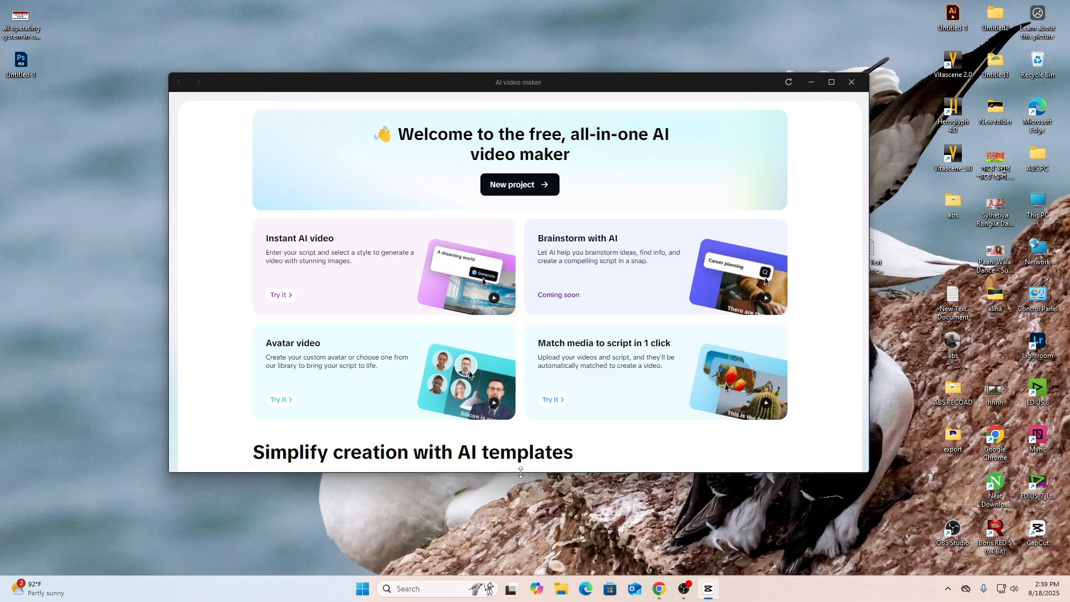
left_click_drag(520, 473, 520, 529)
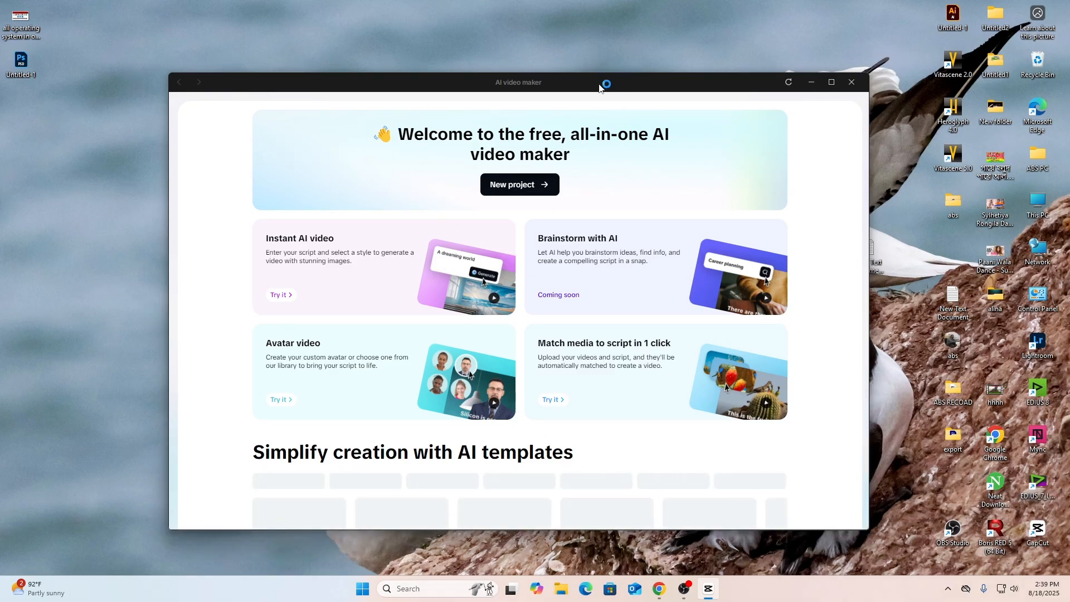
left_click_drag(599, 85, 634, 71)
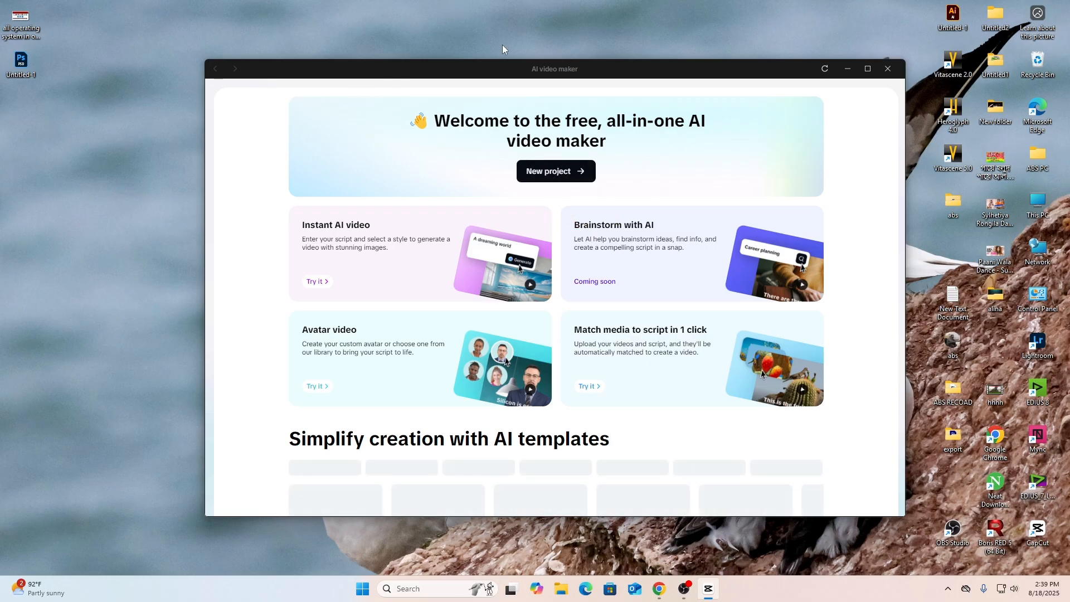
left_click_drag(578, 78, 572, 58)
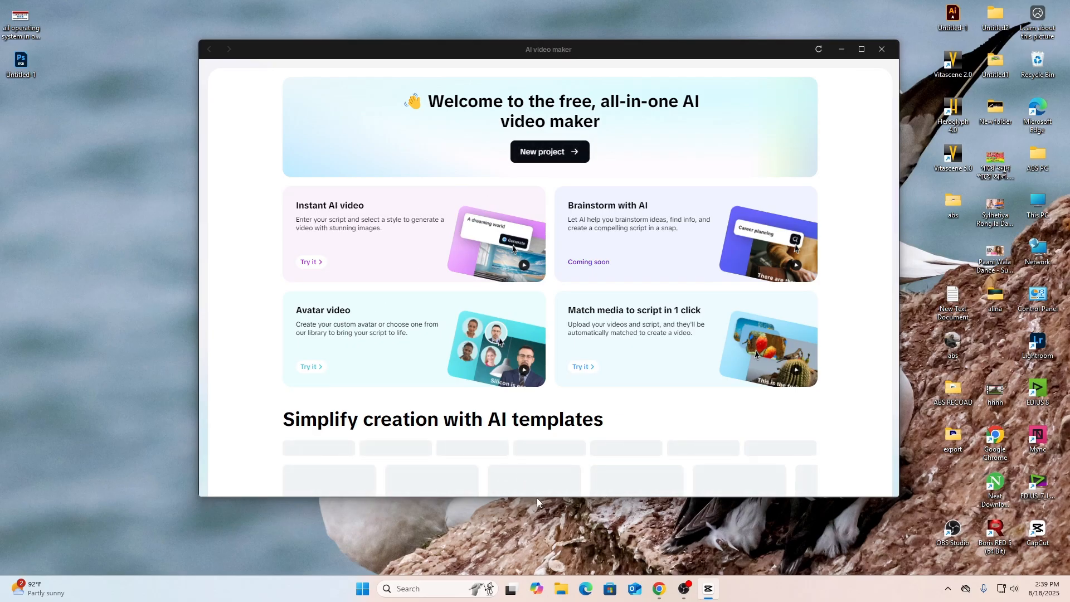
left_click_drag(551, 498, 558, 554)
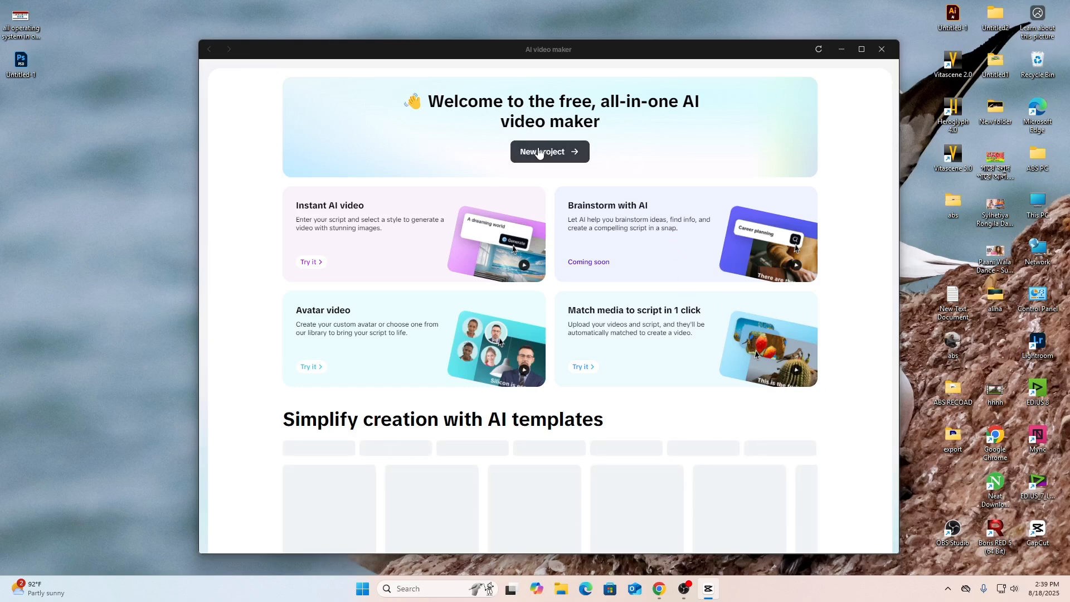
Try to start a new project from the AI video maker welcome page, then close that window.
right_click(65, 118)
left_click(108, 167)
left_click(547, 158)
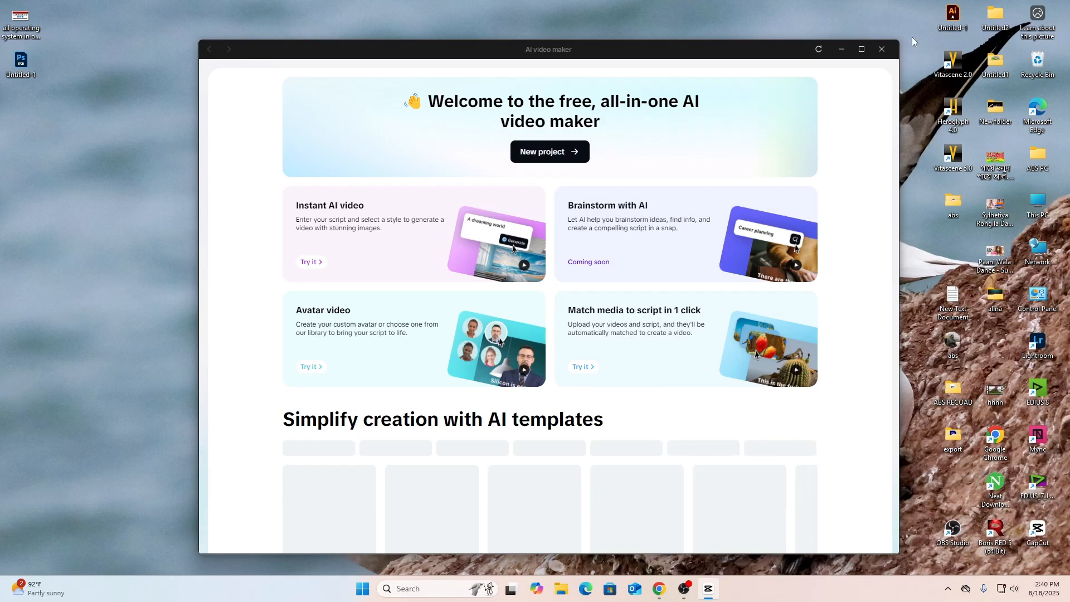
left_click(881, 49)
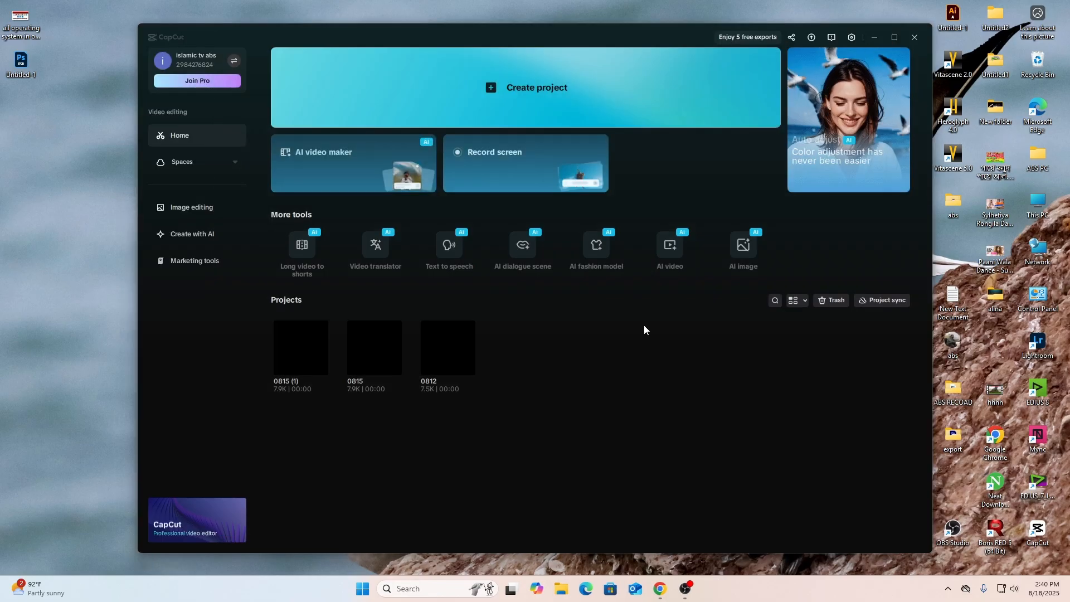
Start a new project in the AI video maker and fit its window in the middle of the desktop.
left_click(352, 156)
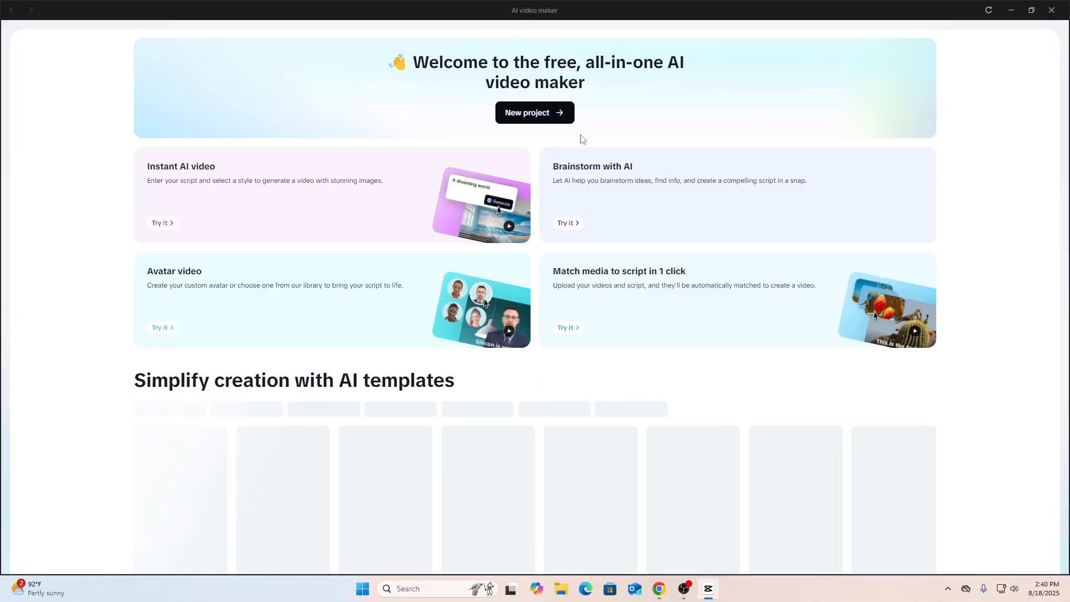
left_click(534, 113)
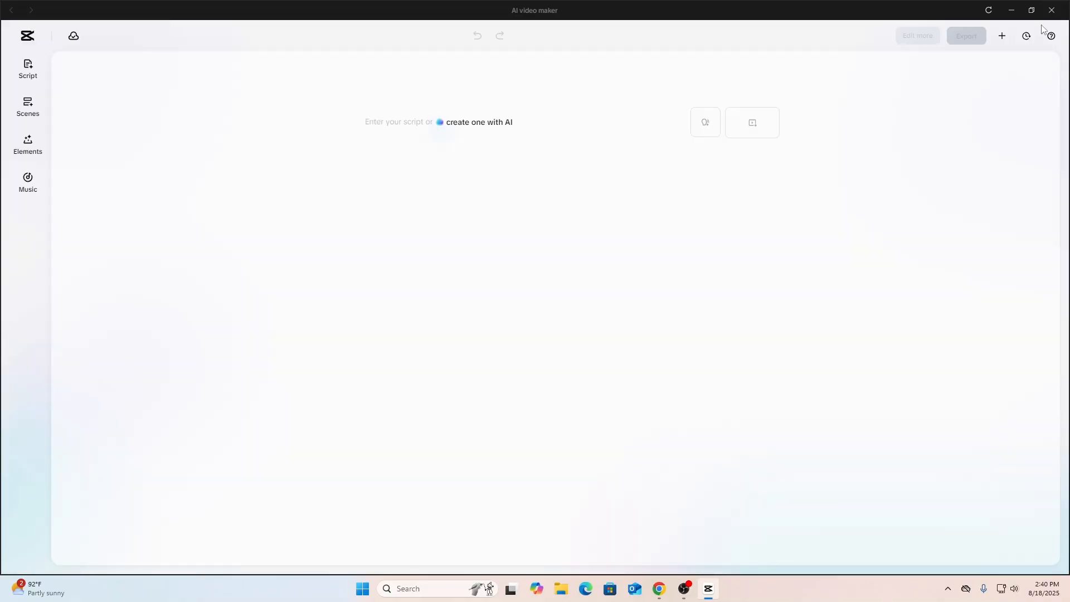
left_click(1033, 11)
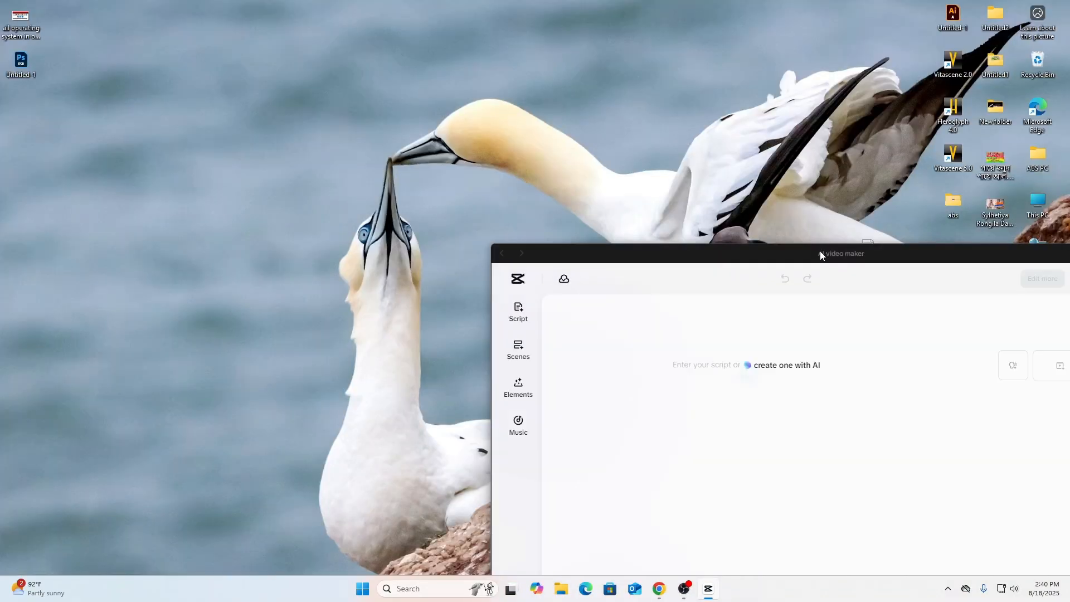
left_click_drag(820, 251, 555, 98)
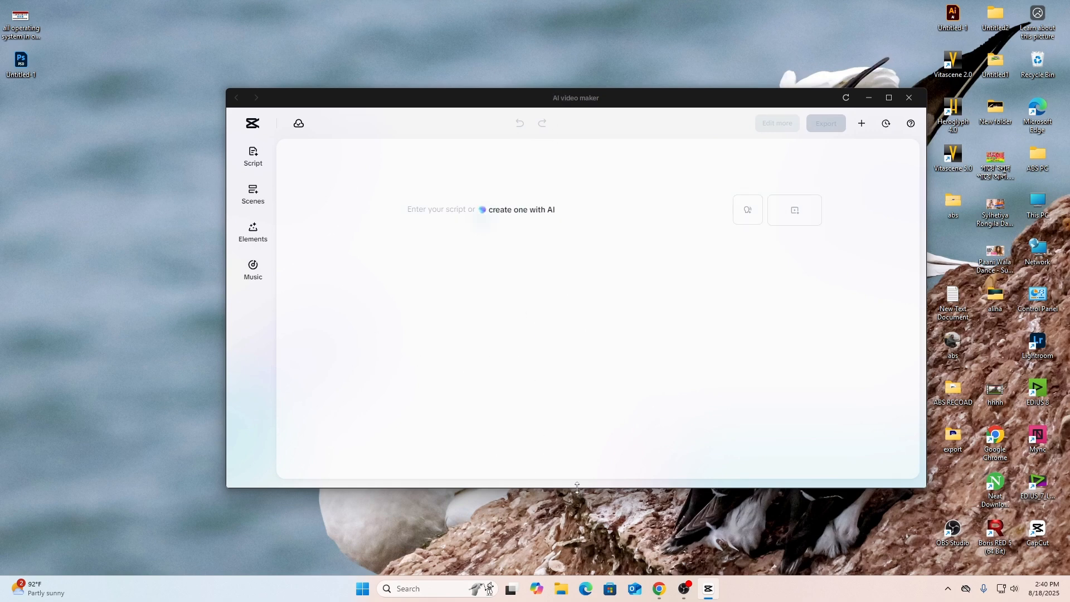
left_click_drag(576, 488, 577, 527)
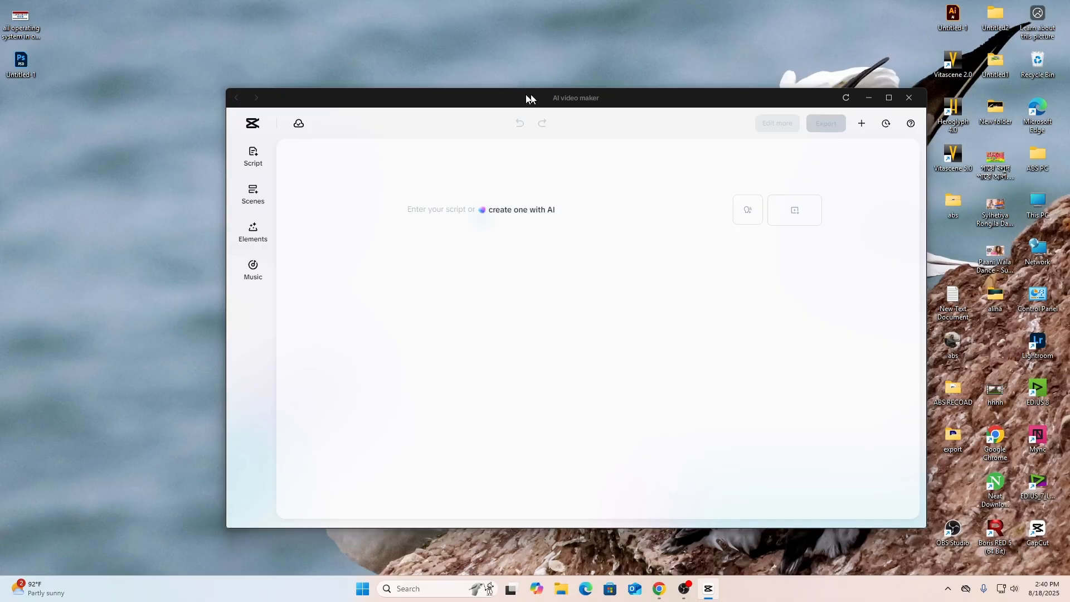
left_click_drag(530, 98, 476, 98)
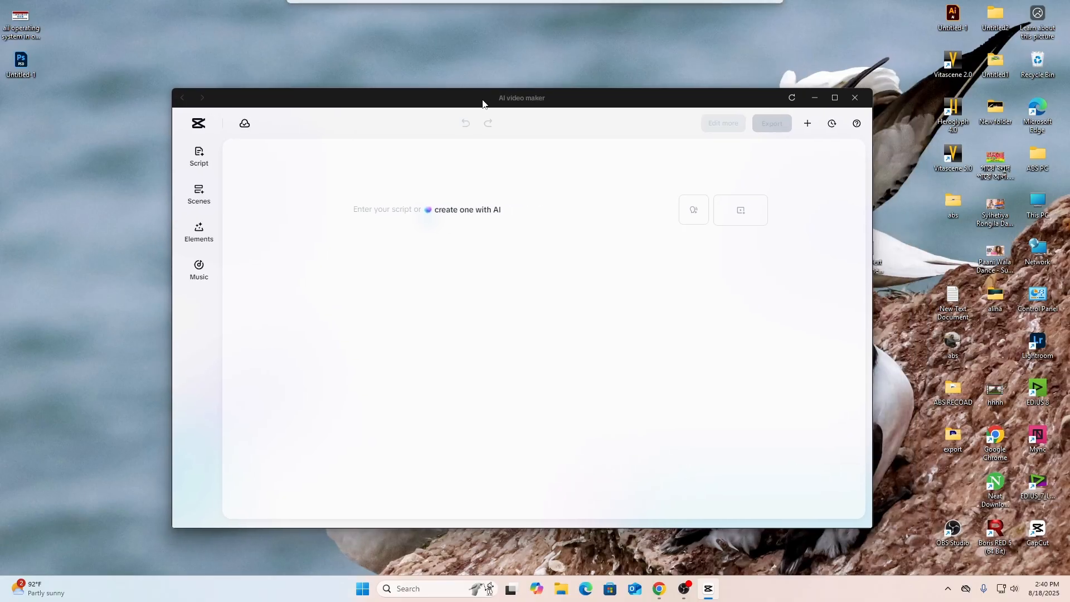
Open the Create script form for the new project.
left_click(199, 156)
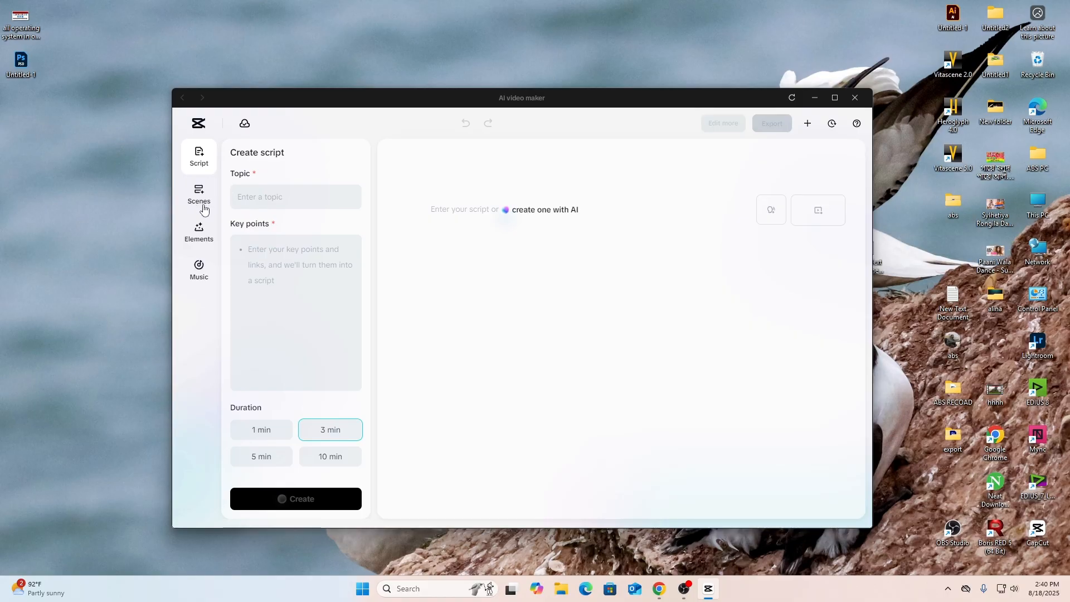
left_click(196, 159)
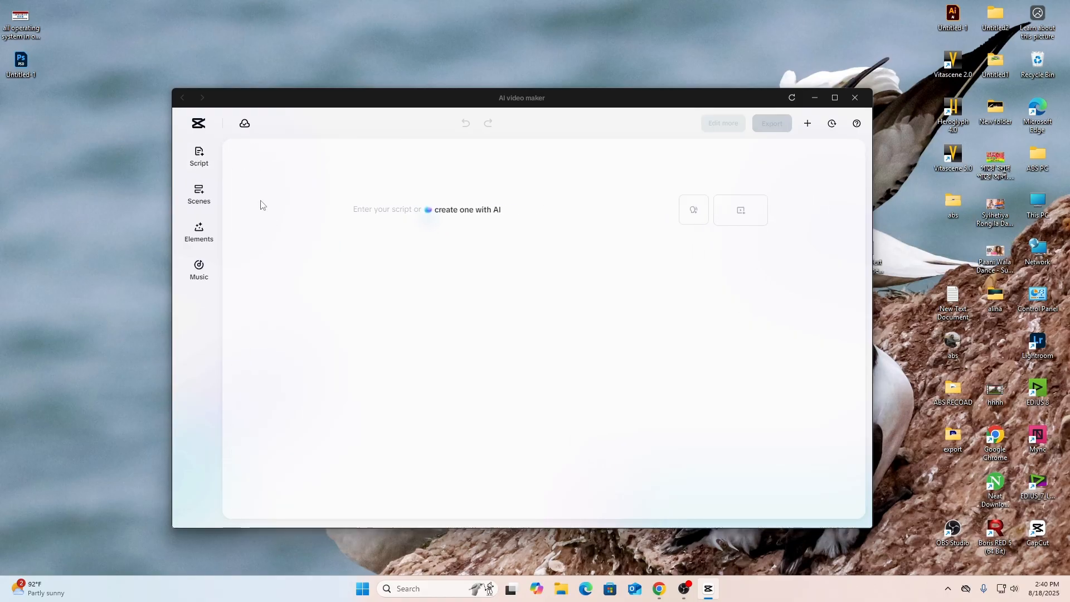
left_click(204, 166)
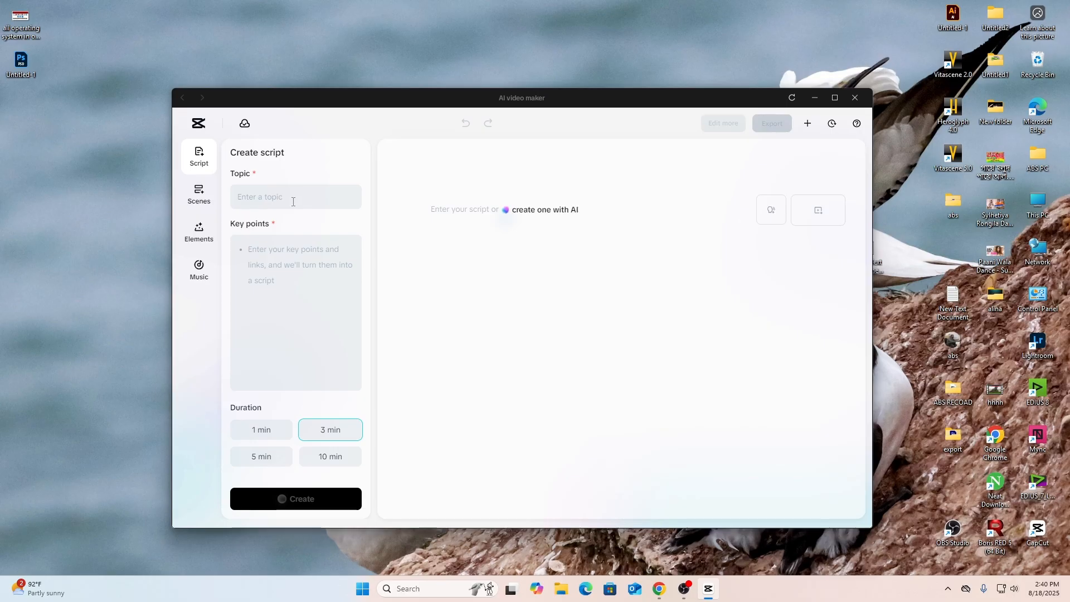
Enter "capcut" as the script topic and "capcur" as the key point.
type("ca")
type("cap")
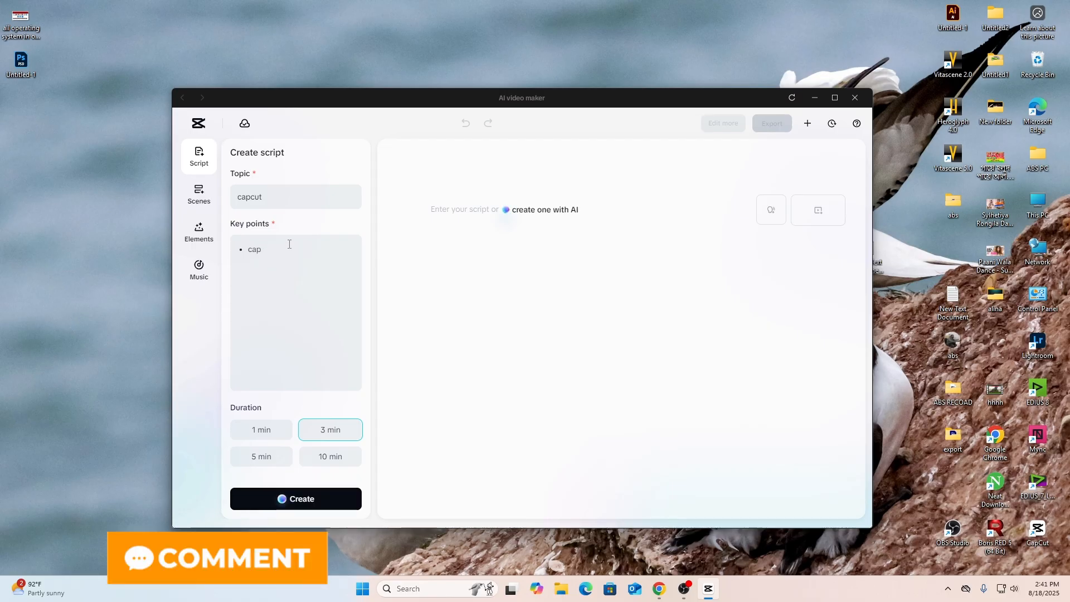
type("cut")
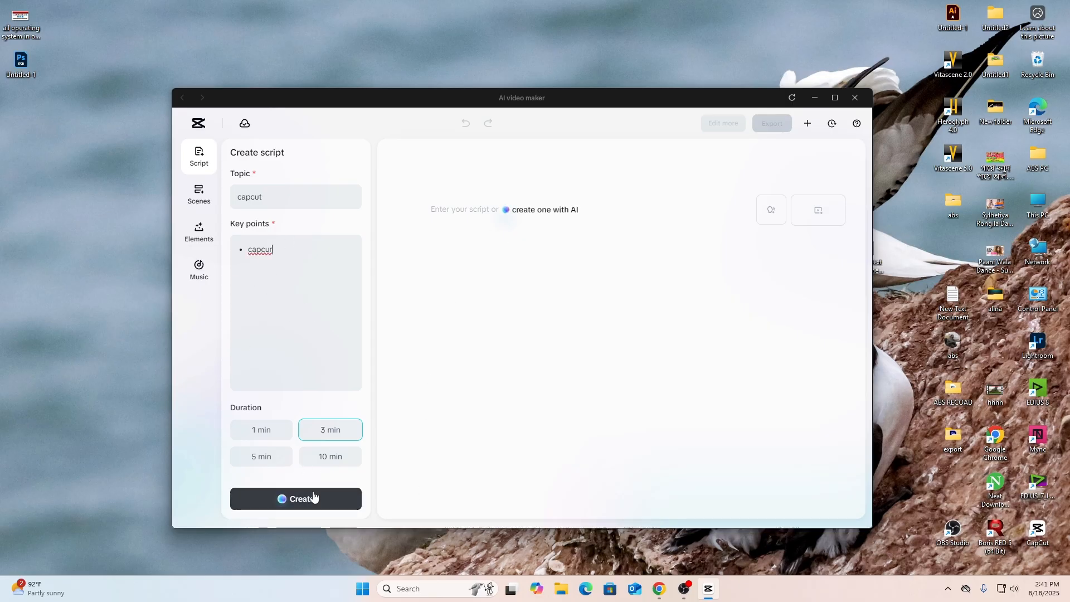
Switch to Microsoft Edge, search for "chatgpt" and open the ChatGPT site from the results.
left_click(585, 588)
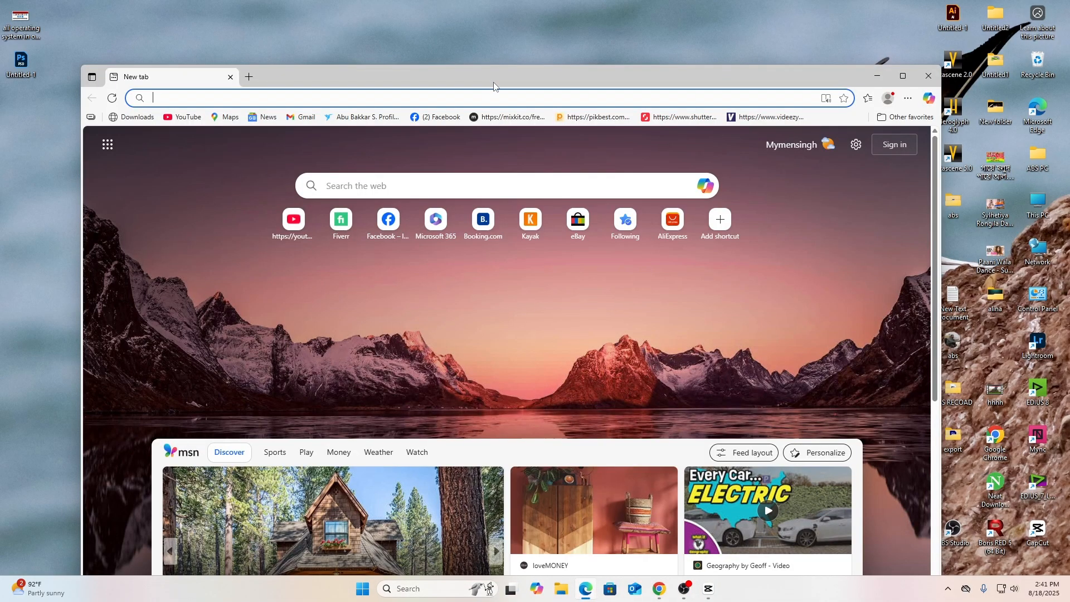
left_click_drag(496, 83, 511, 45)
left_click(263, 61)
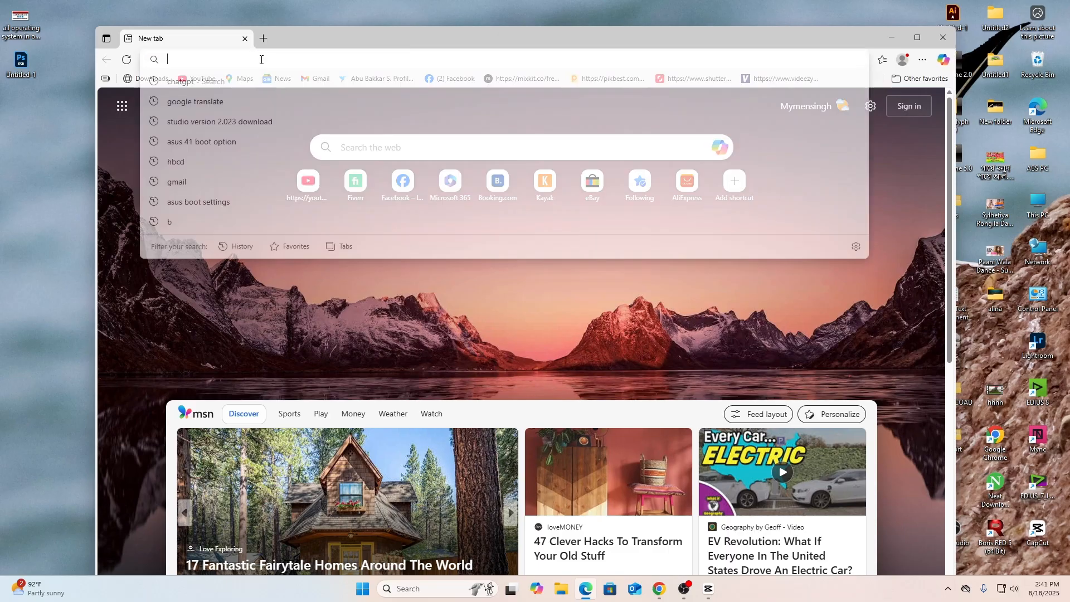
left_click(195, 84)
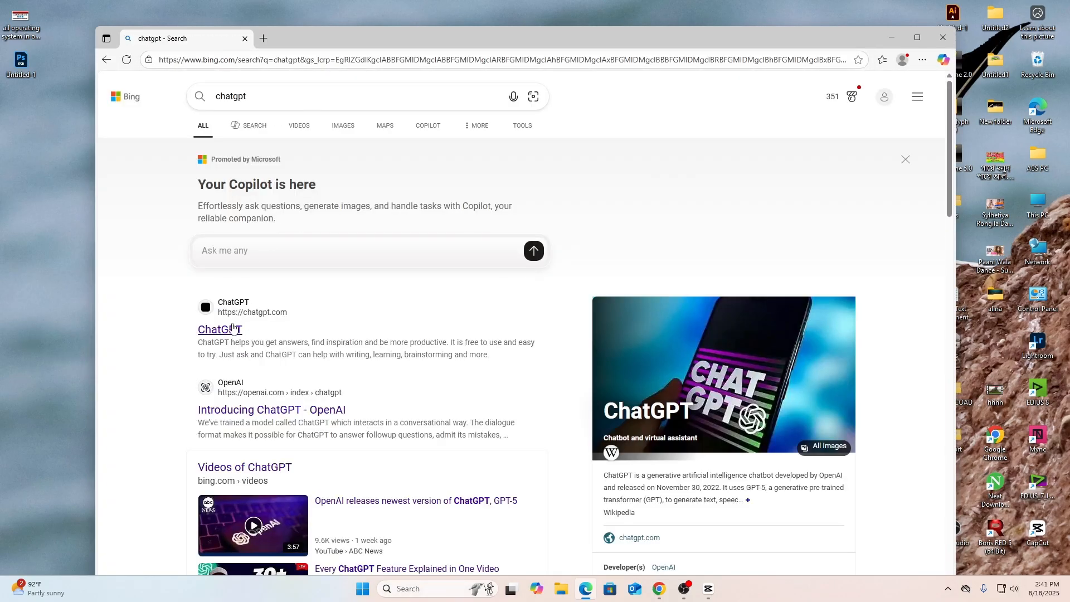
left_click(229, 330)
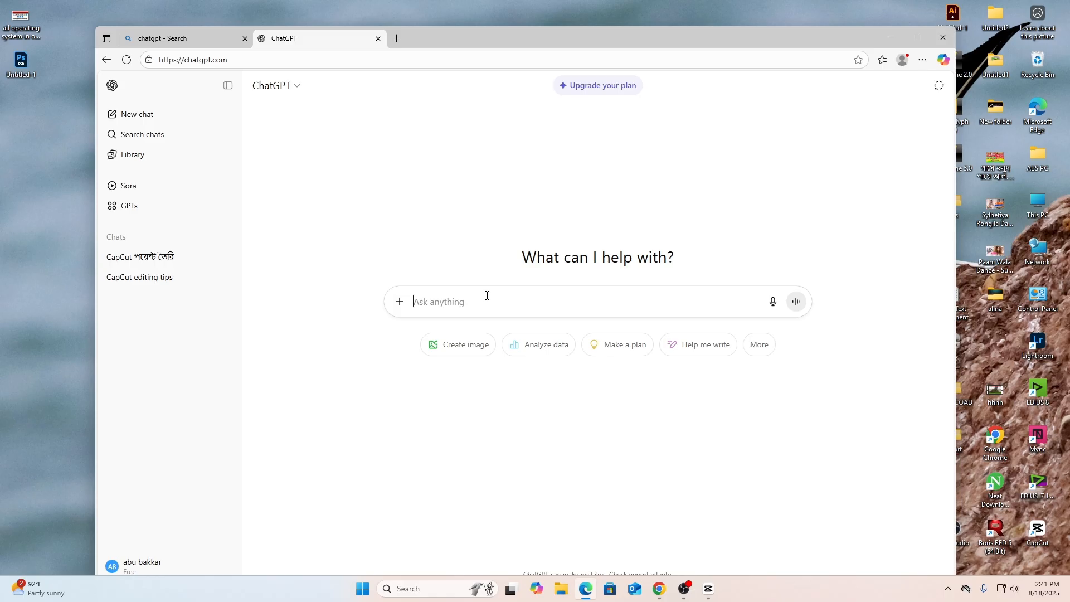
Send ChatGPT the prompt "capcut point ceate".
type("cap")
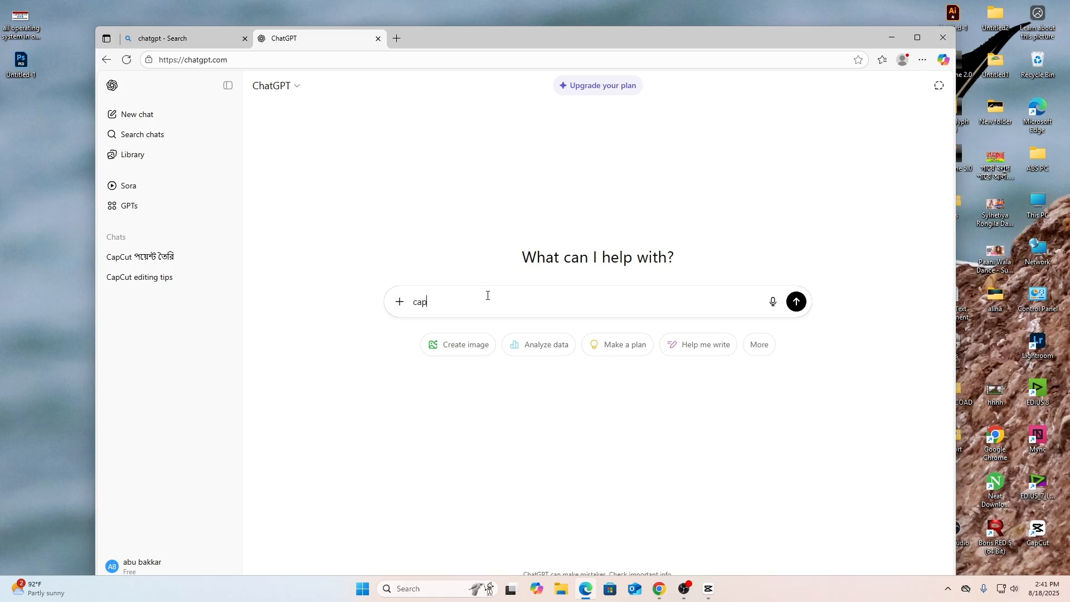
type("cut")
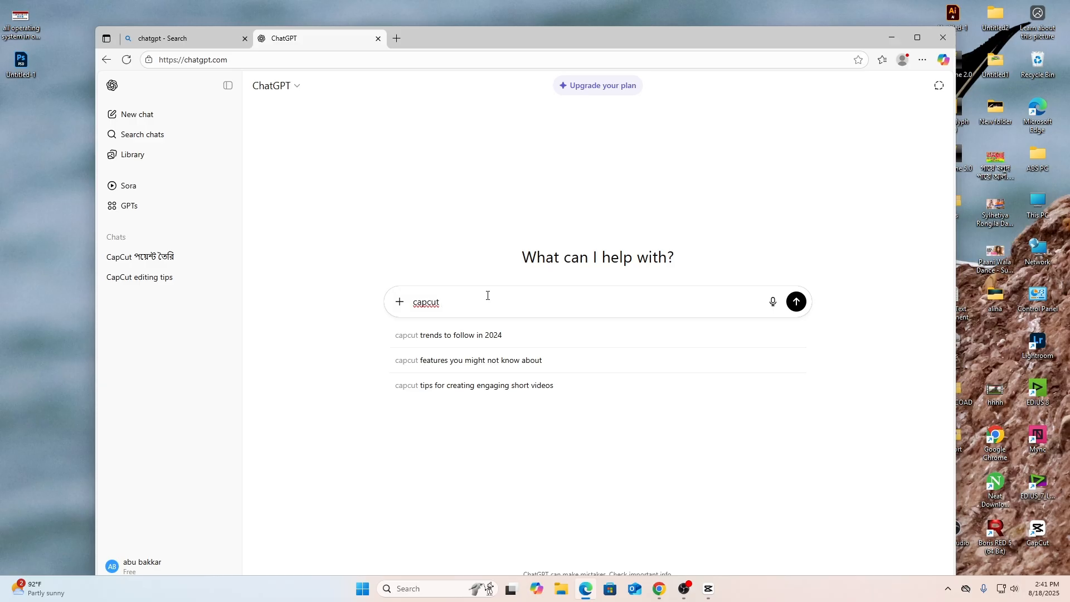
type(" point ceate")
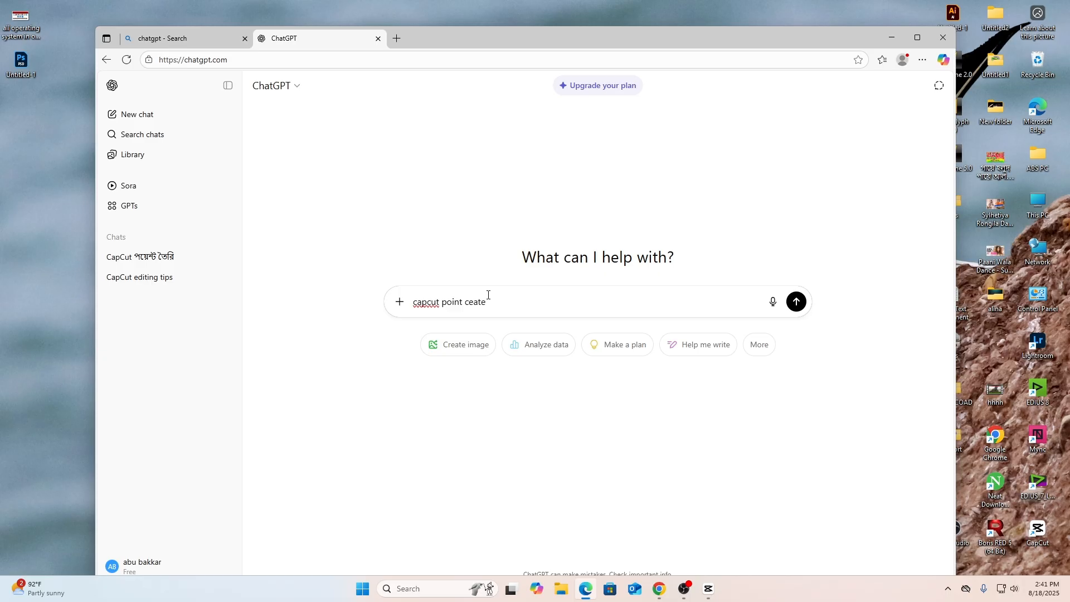
key("Return")
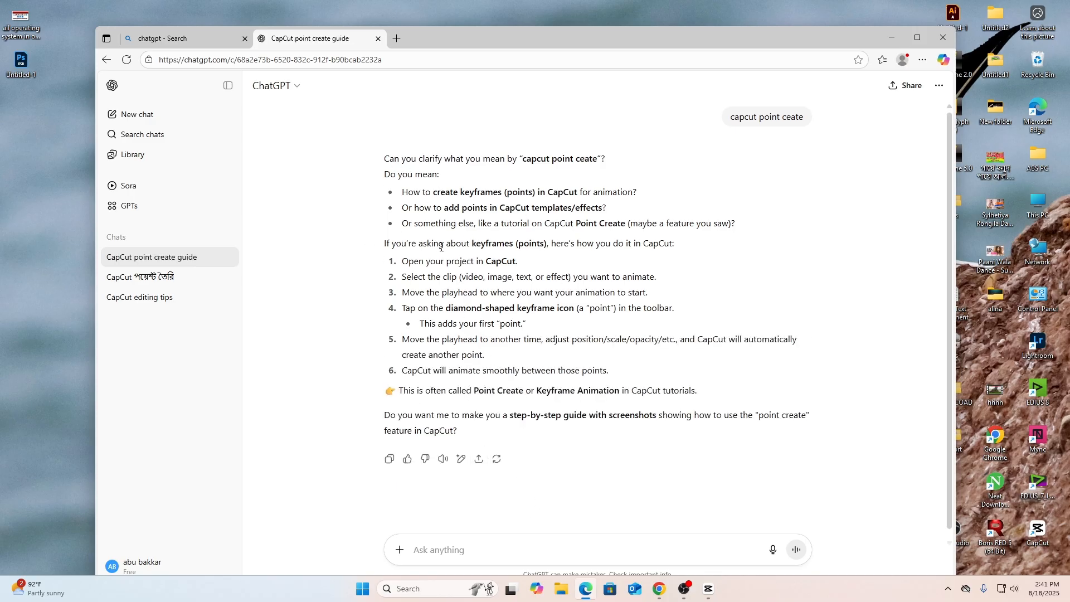
Copy the opening line of ChatGPT's reply, from "Can you clarify" up to "capcut point ceate".
left_click_drag(598, 159, 341, 157)
right_click(468, 162)
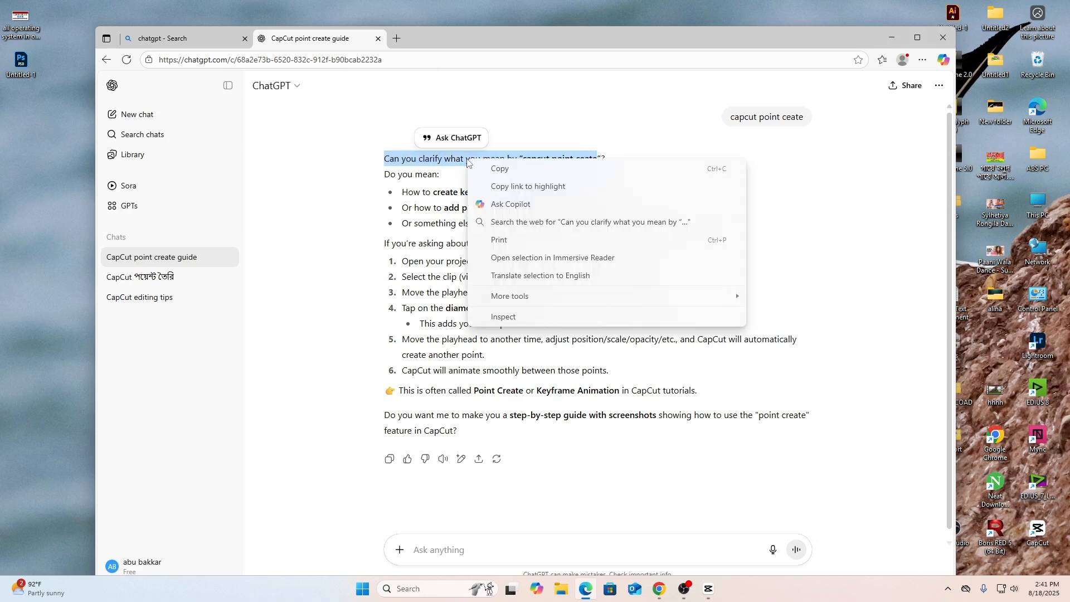
left_click(504, 176)
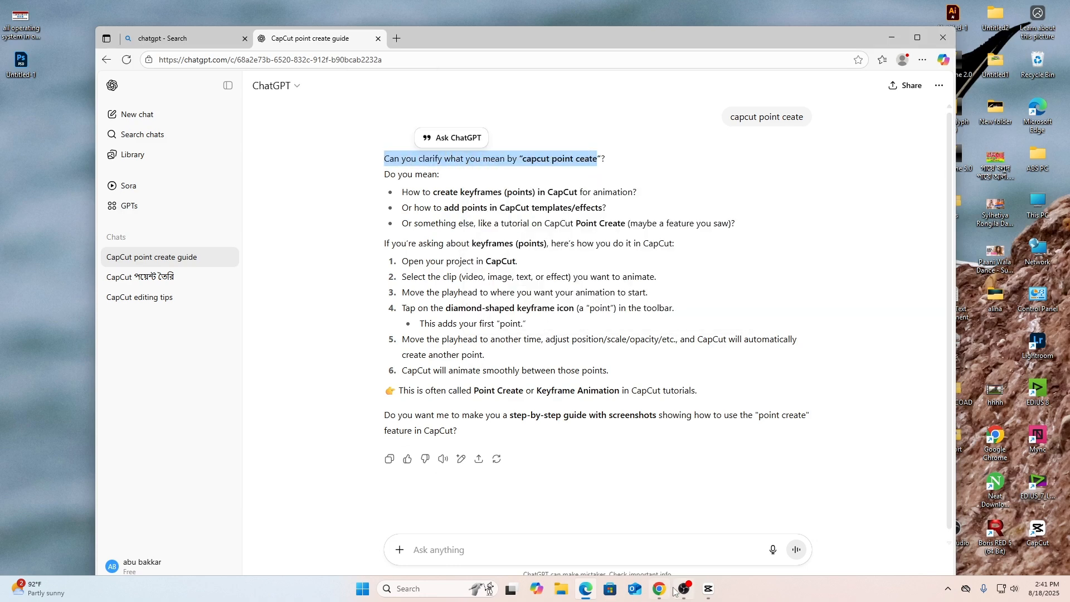
Switch back to CapCut, replace the script topic with the copied line and clear the key points.
left_click(708, 588)
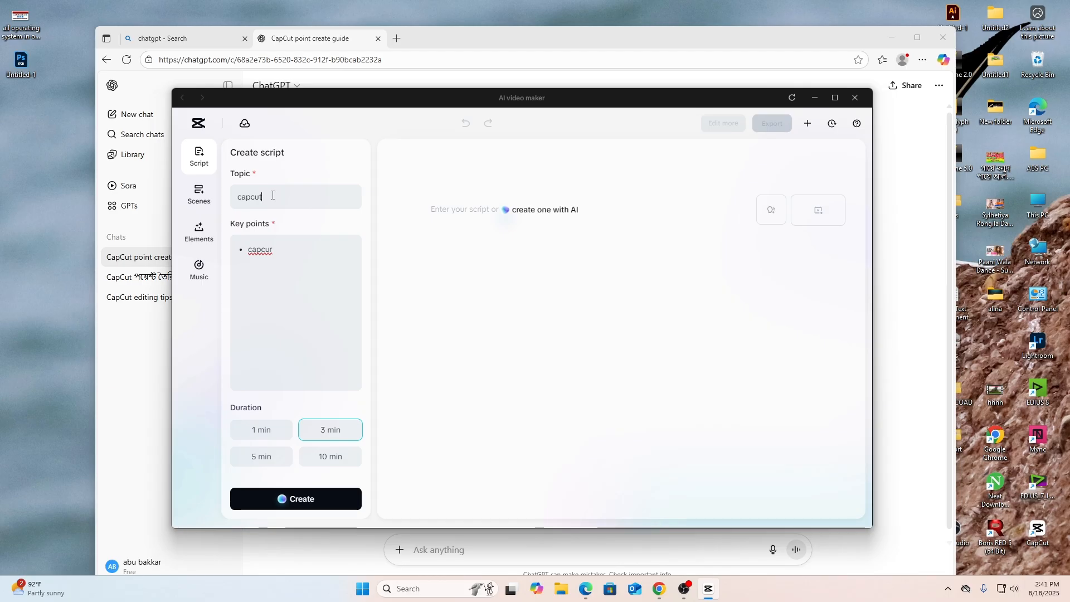
key("ctrl+a")
key("ctrl+v")
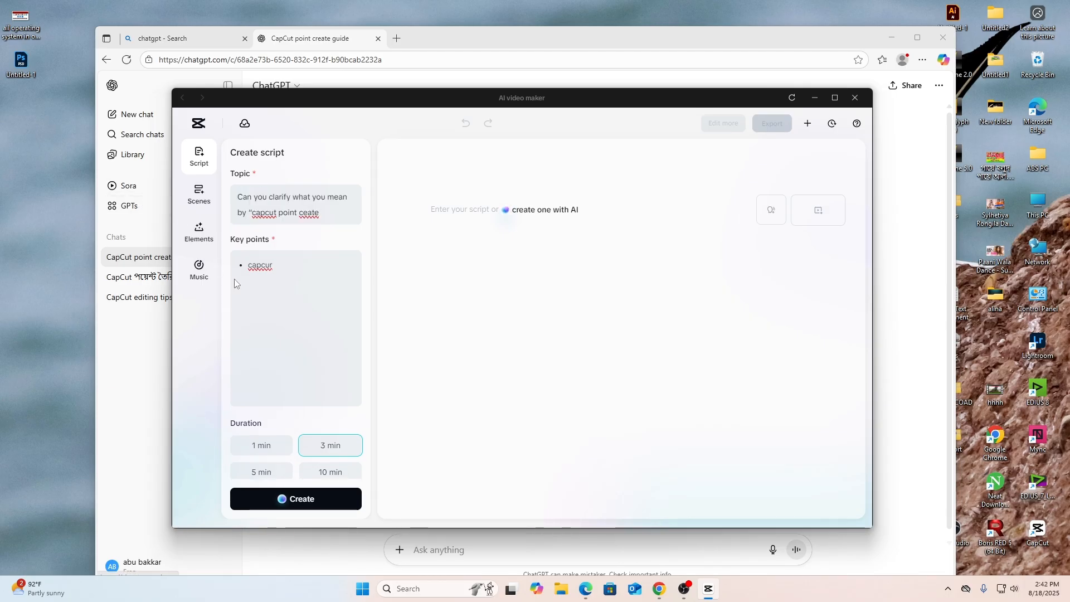
left_click_drag(280, 272, 233, 269)
key("BackSpace")
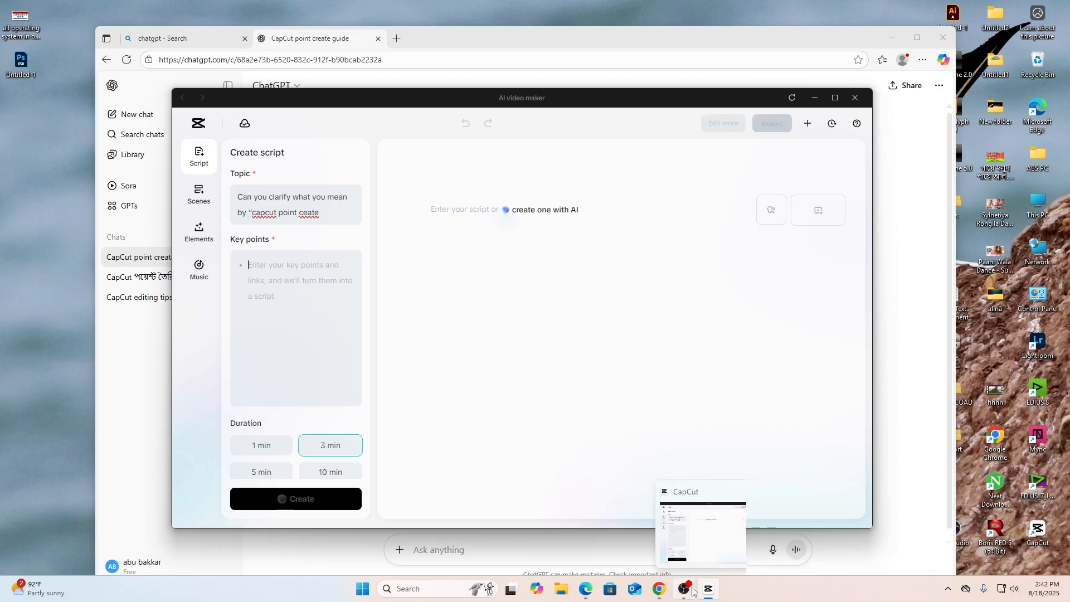
Copy ChatGPT's reply from "How to create keyframes" through step 5's first line into the script key points in CapCut.
left_click(585, 589)
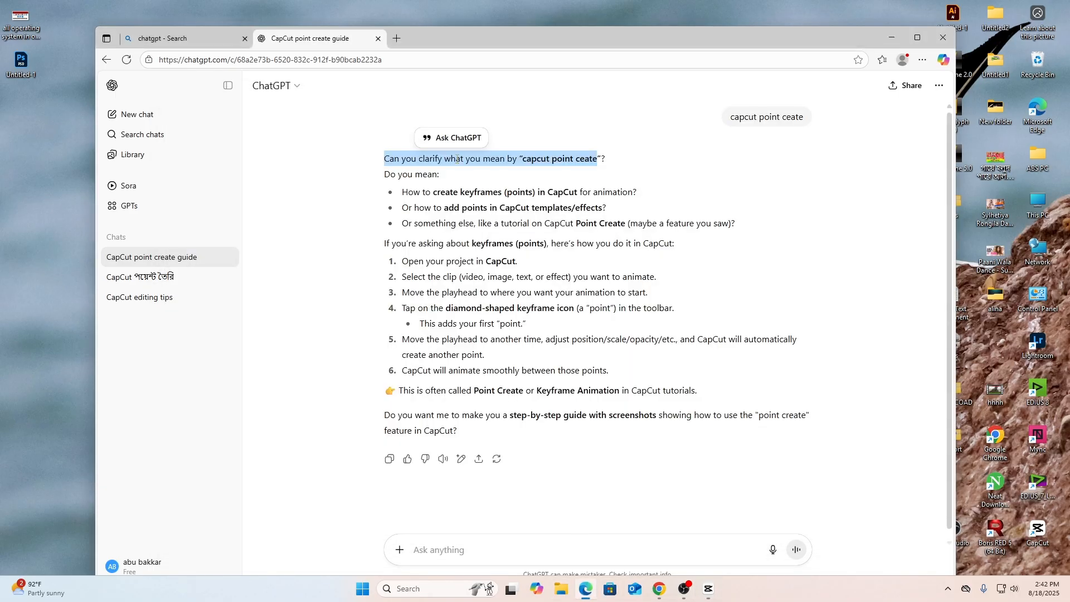
left_click_drag(378, 196, 393, 351)
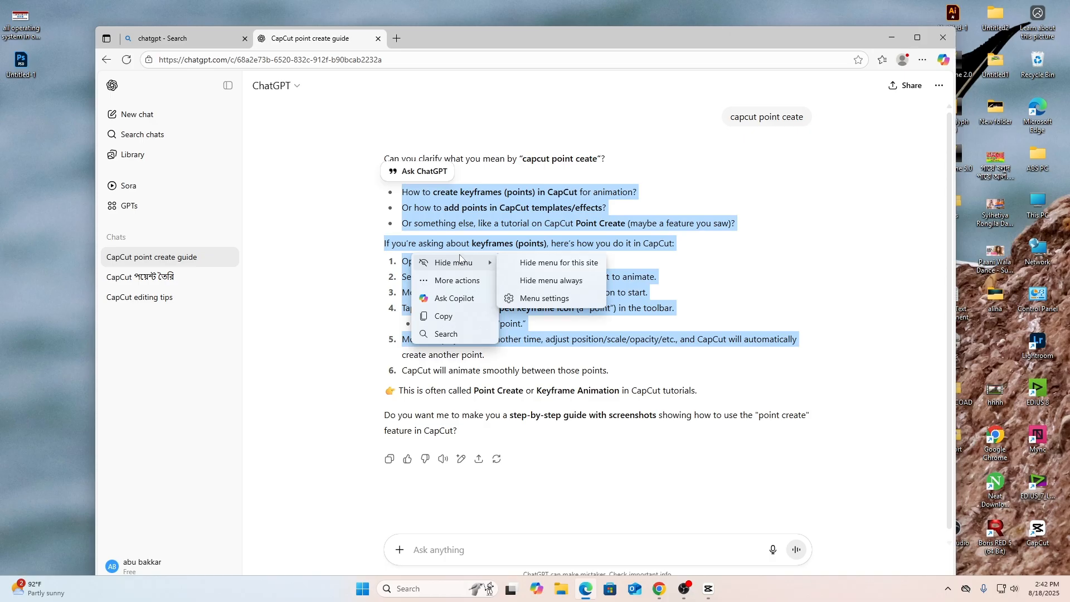
right_click(472, 195)
left_click(488, 205)
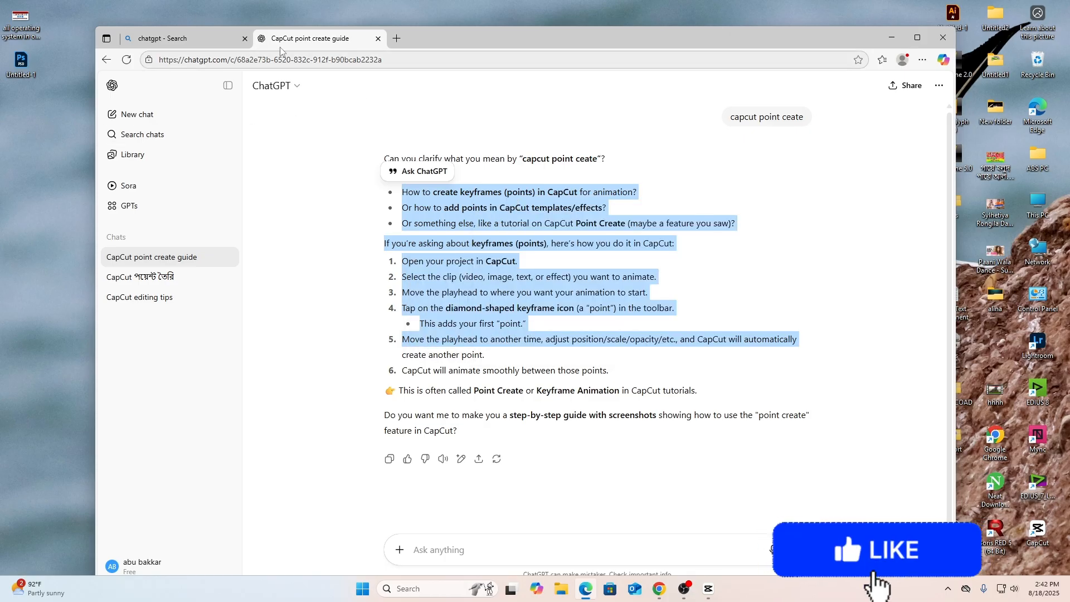
left_click(708, 589)
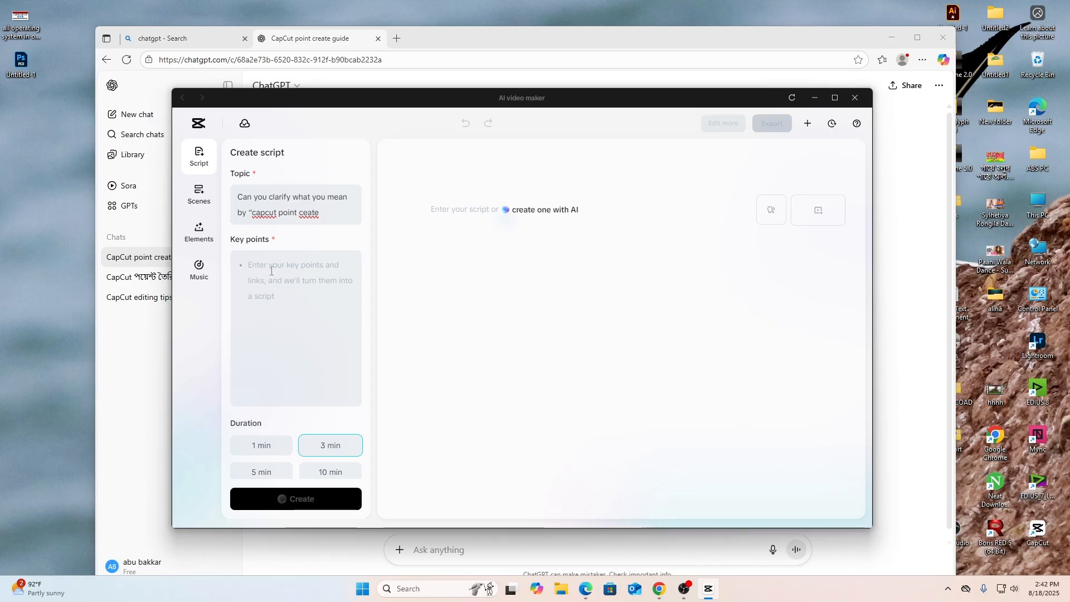
key("ctrl+v")
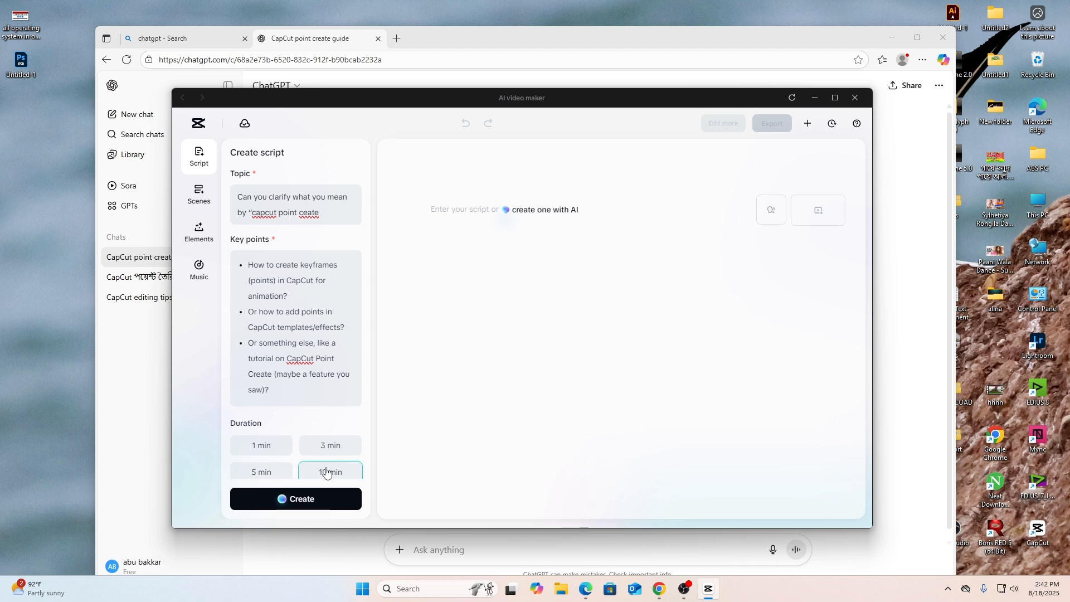
Set the script duration to 3 min, generate the script and accept it for use.
left_click(335, 446)
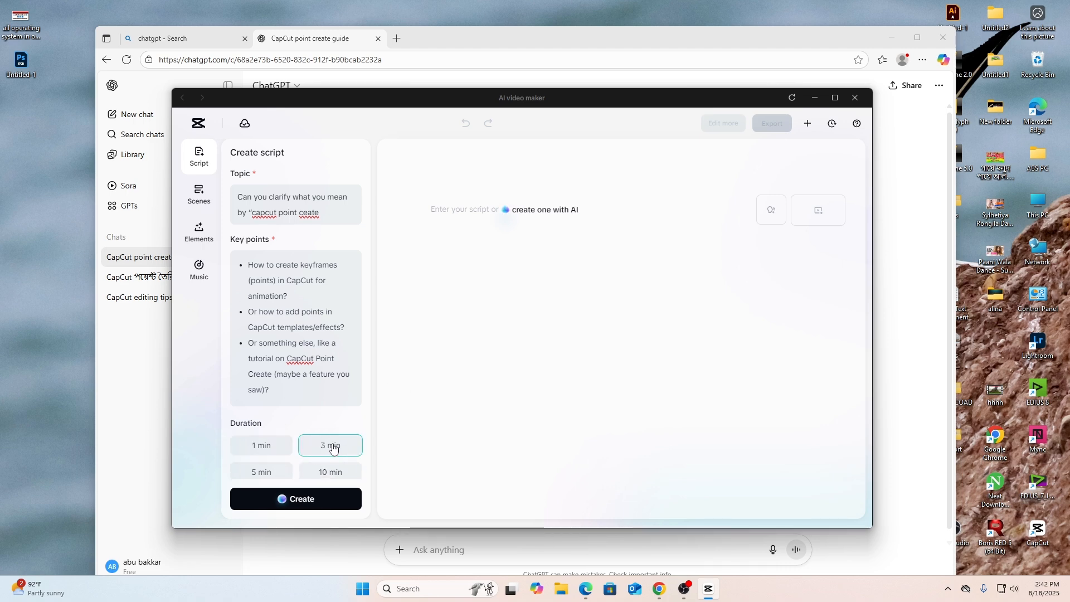
left_click(299, 504)
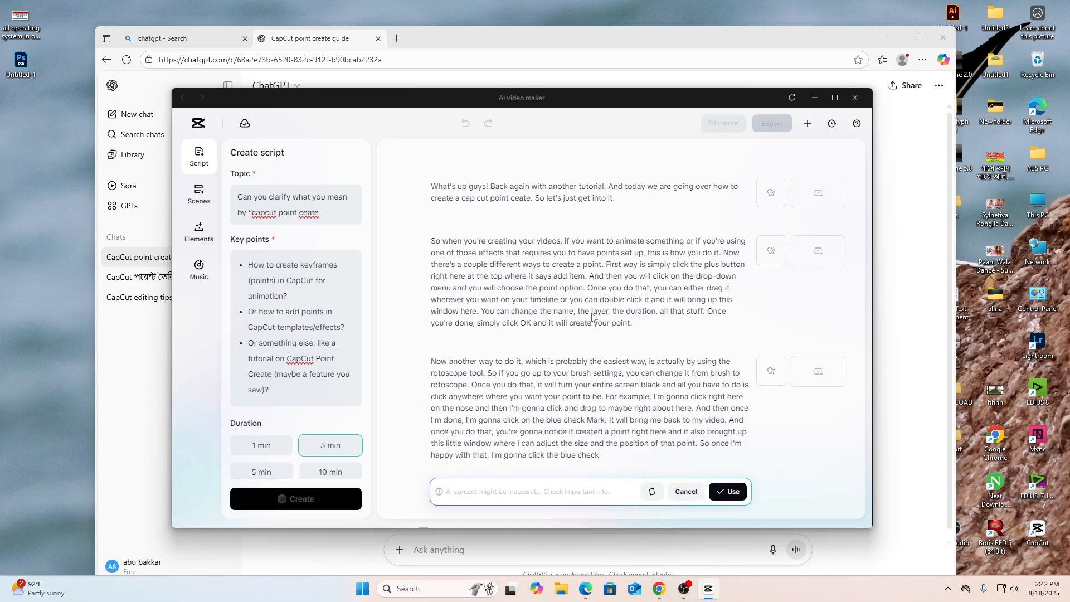
left_click(728, 492)
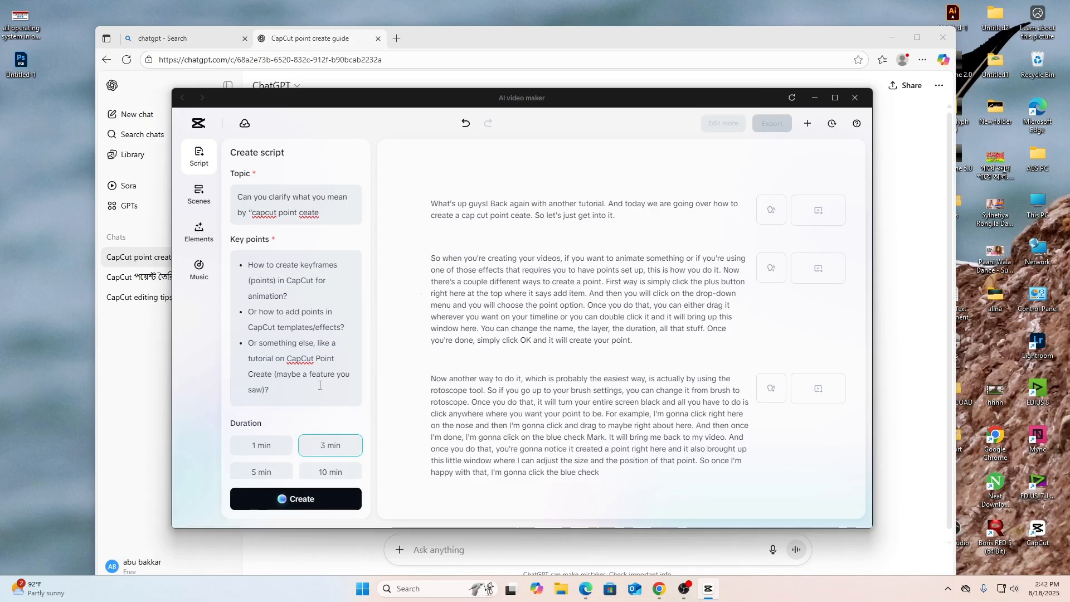
Generate AI media for all scenes in 16:9 with the Realistic Film style, continuing without voiceovers.
left_click(199, 195)
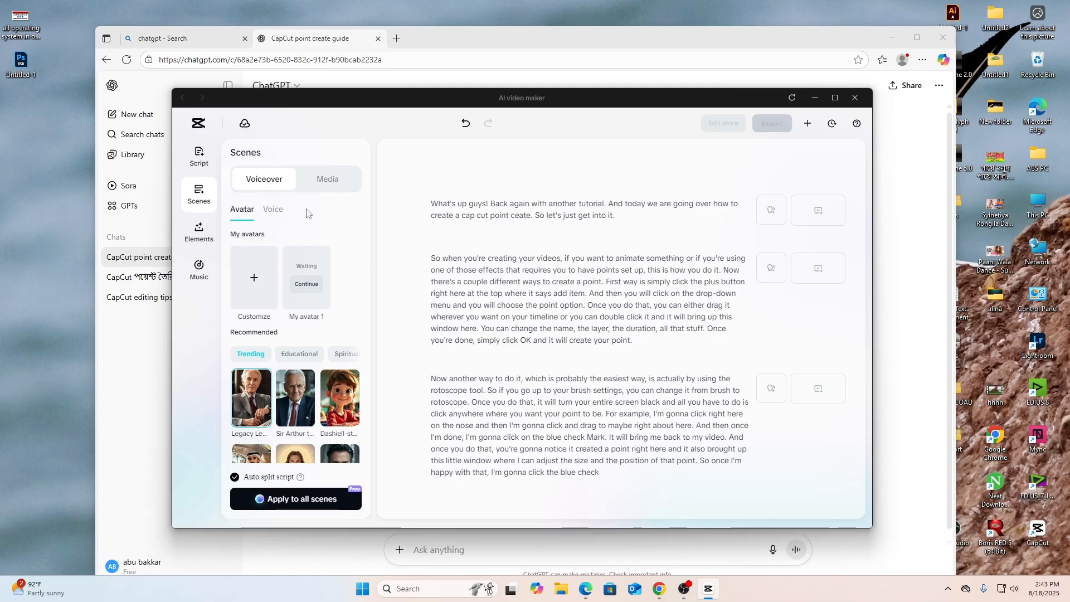
left_click(326, 180)
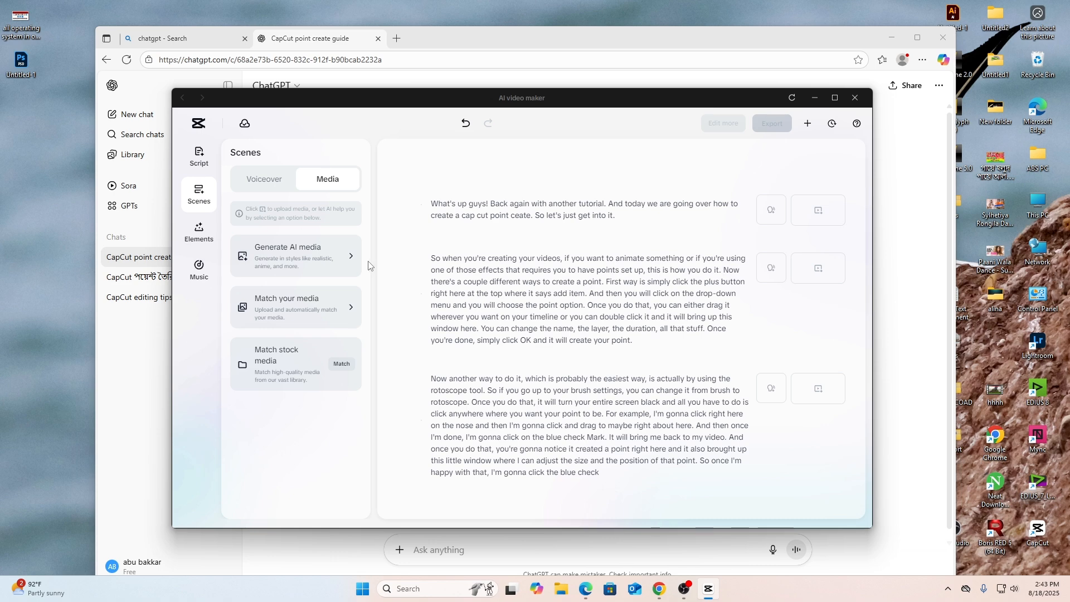
left_click(308, 260)
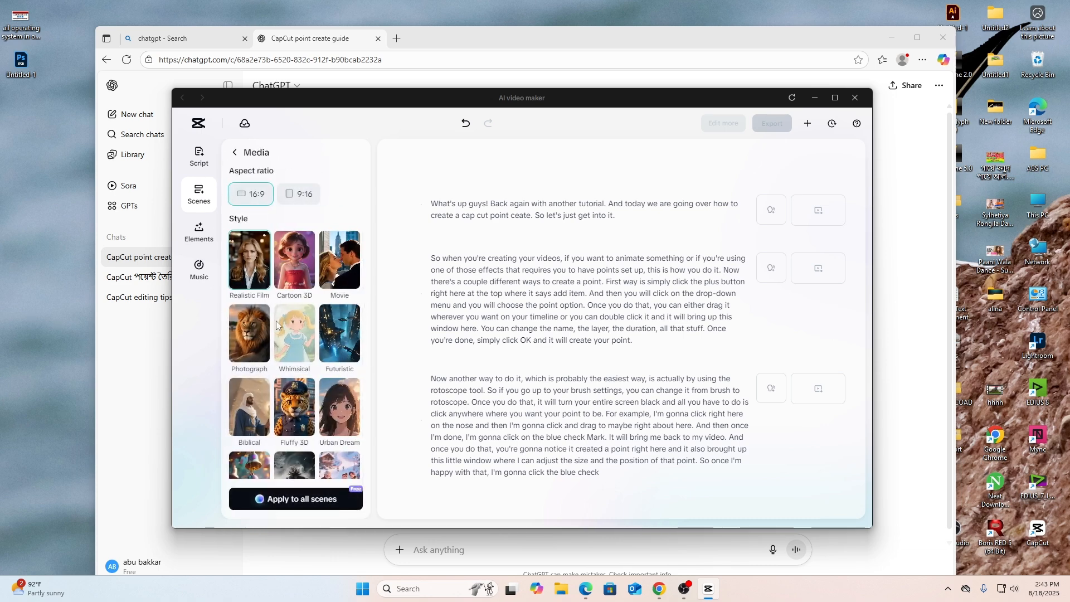
left_click(290, 508)
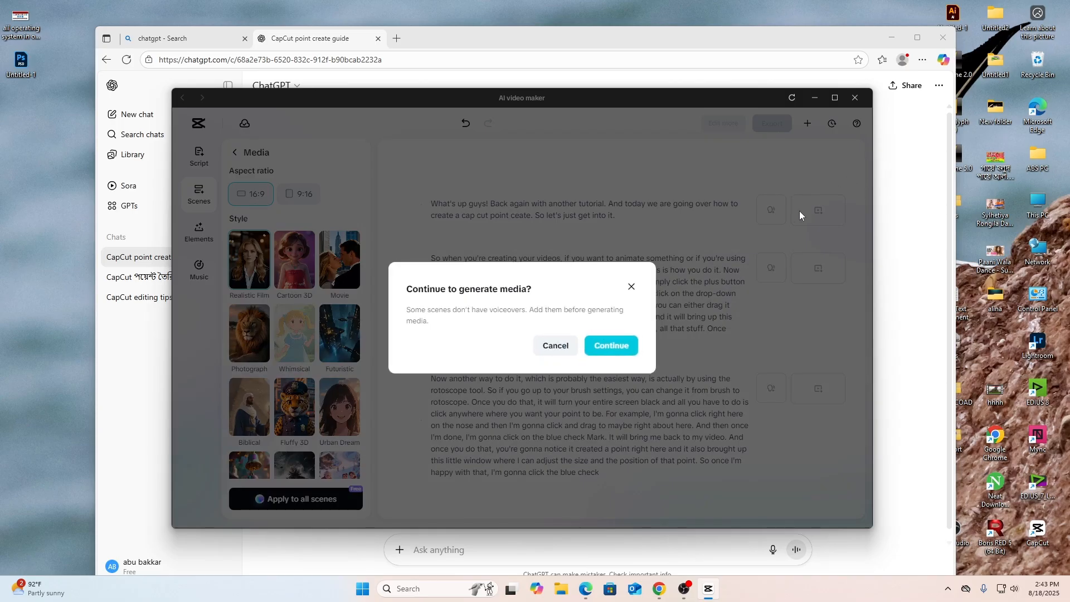
left_click(611, 347)
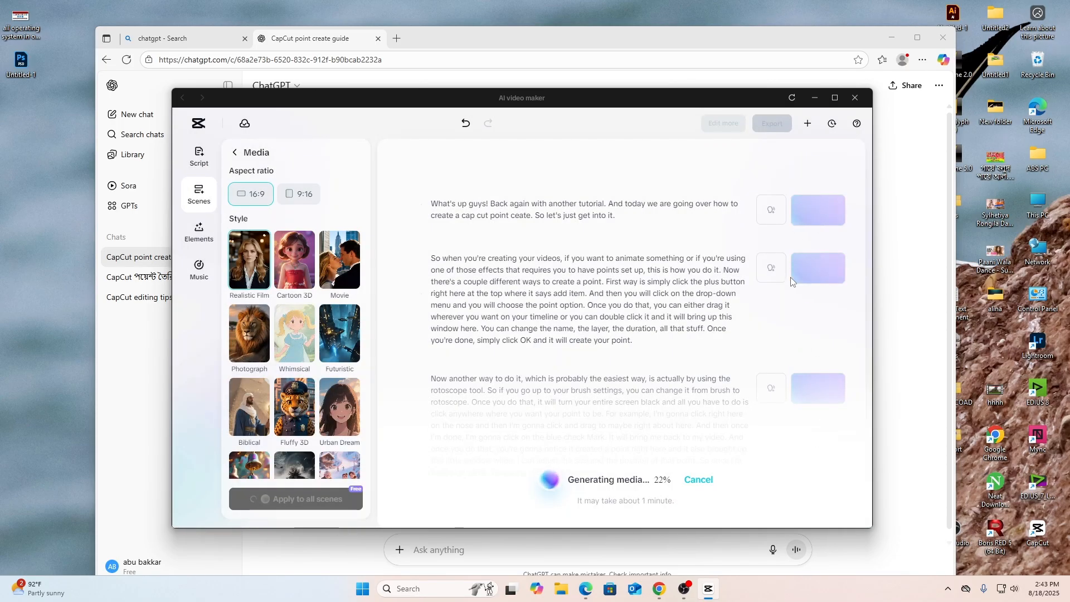
scroll(312, 374, "down", 4)
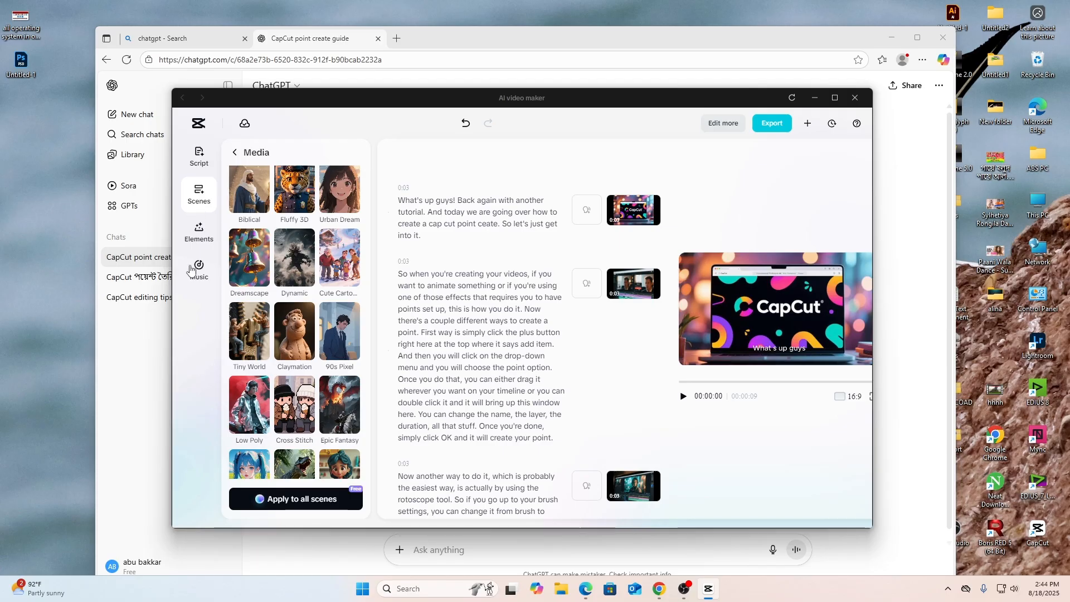
Apply the trending English voice Siren as voiceover to all scenes, with automatic script splitting.
left_click(198, 191)
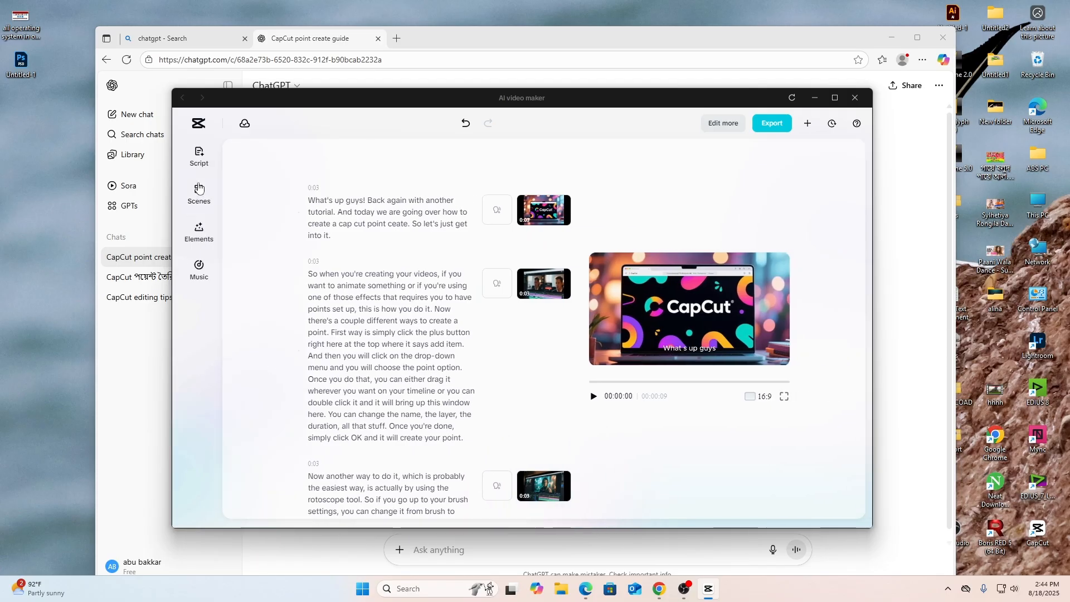
left_click(193, 204)
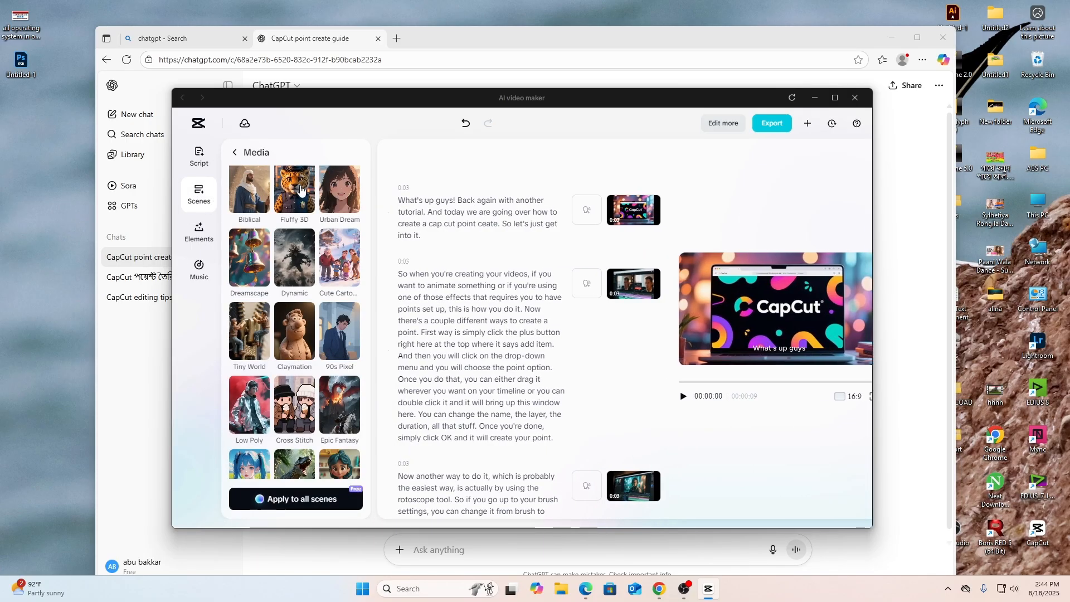
left_click(234, 153)
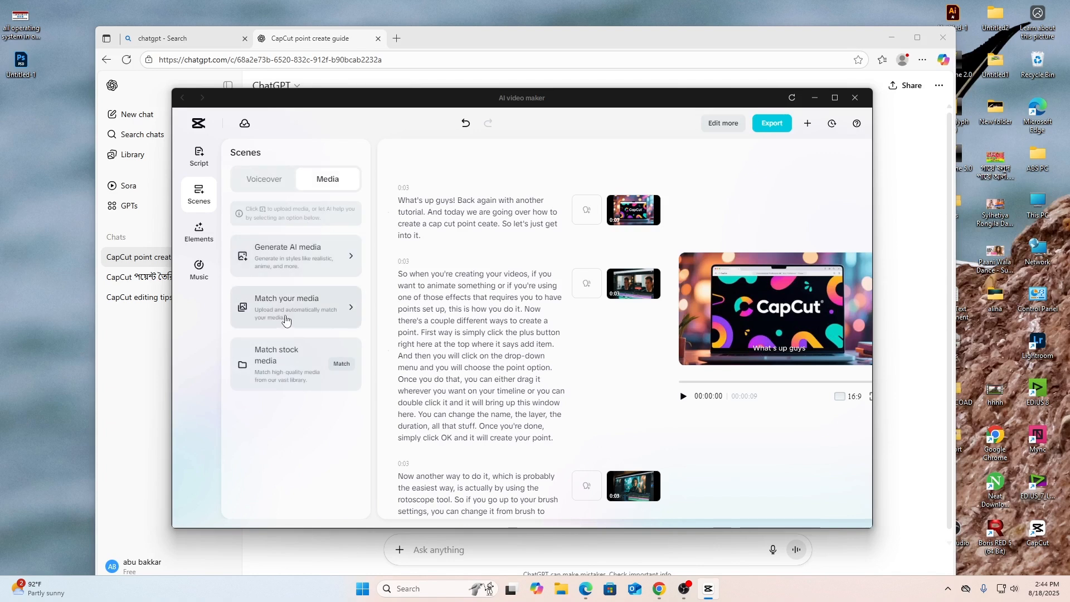
left_click(263, 177)
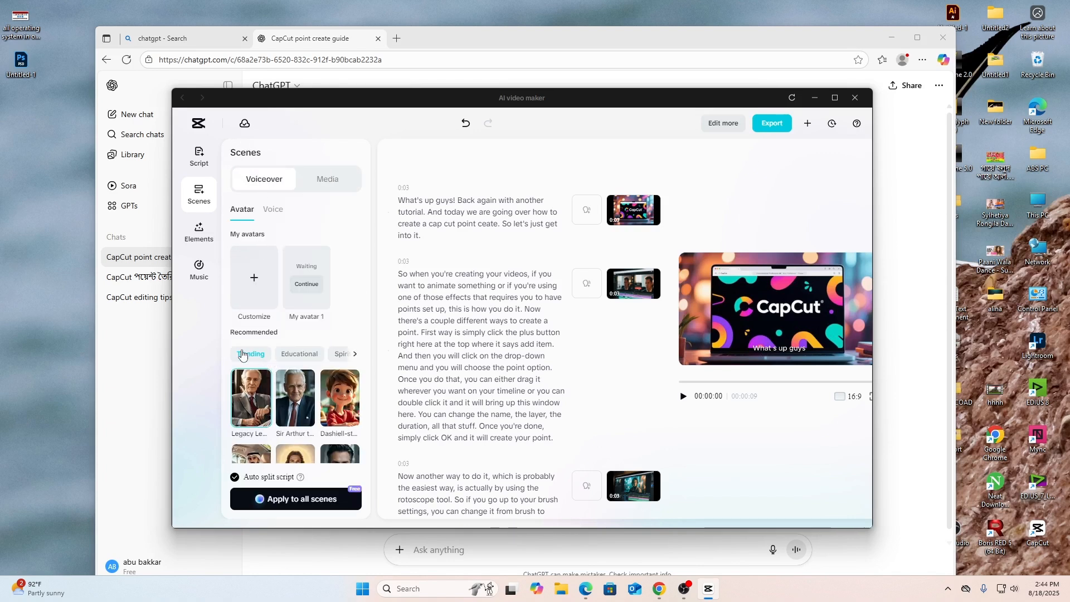
left_click(274, 210)
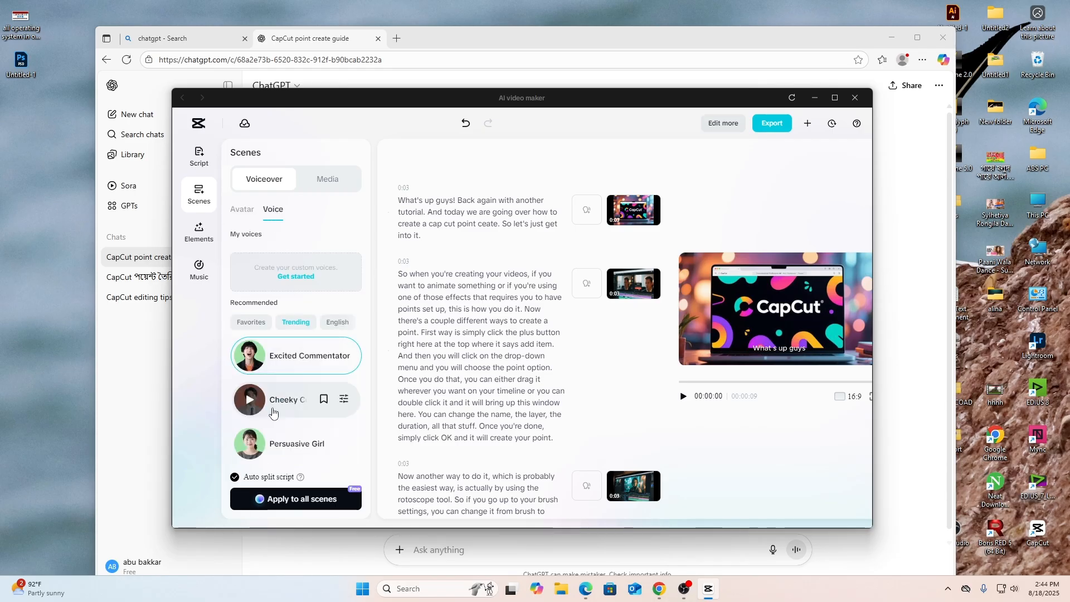
scroll(272, 409, "down", 4)
scroll(273, 411, "down", 5)
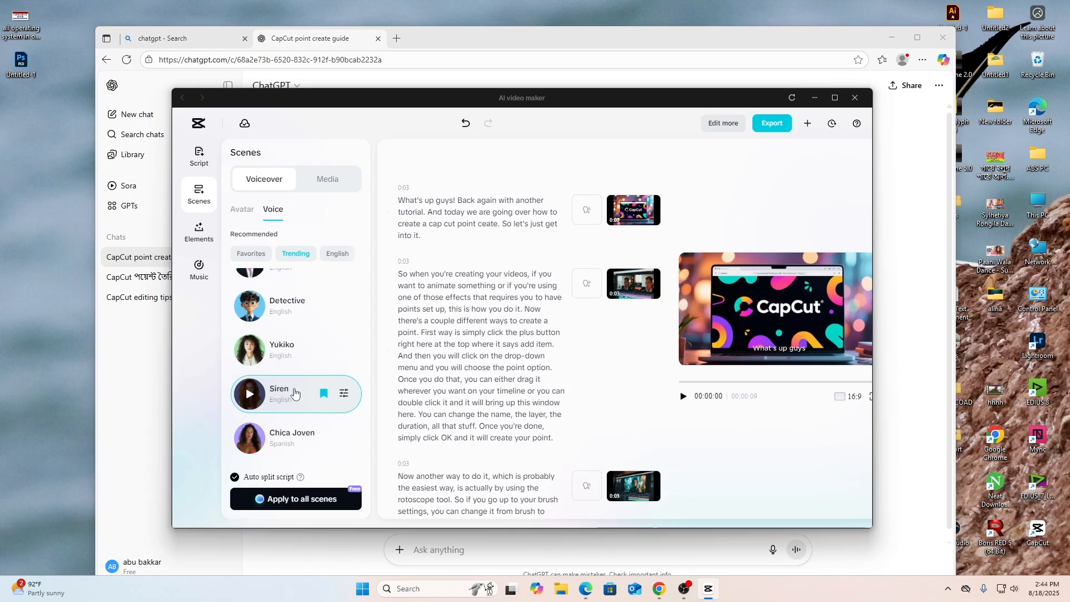
left_click(295, 394)
left_click(298, 497)
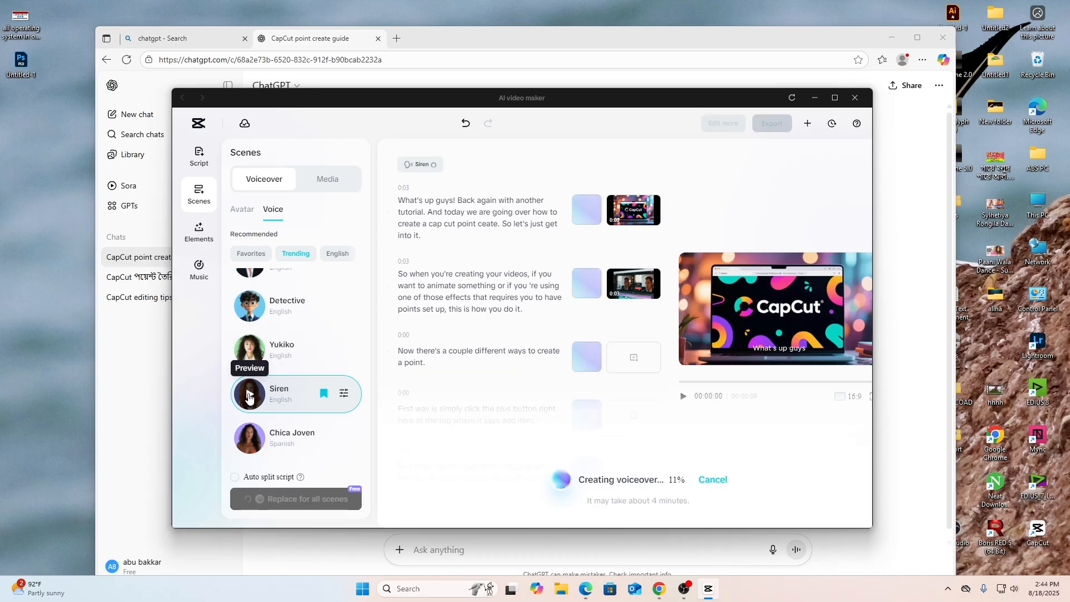
Listen to the voice samples of Siren and Yukiko.
left_click(249, 396)
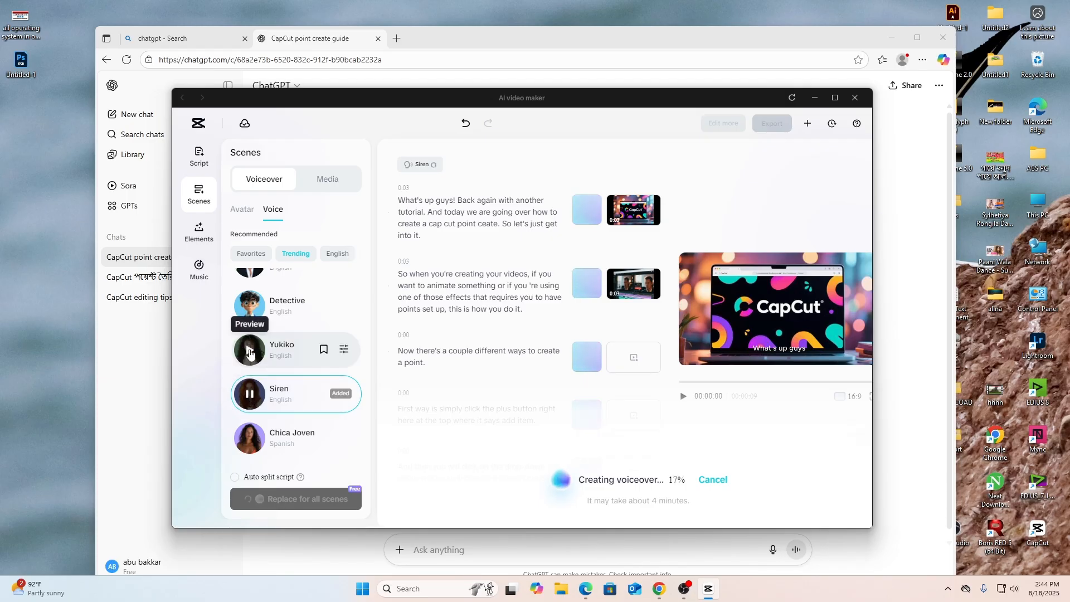
left_click(249, 351)
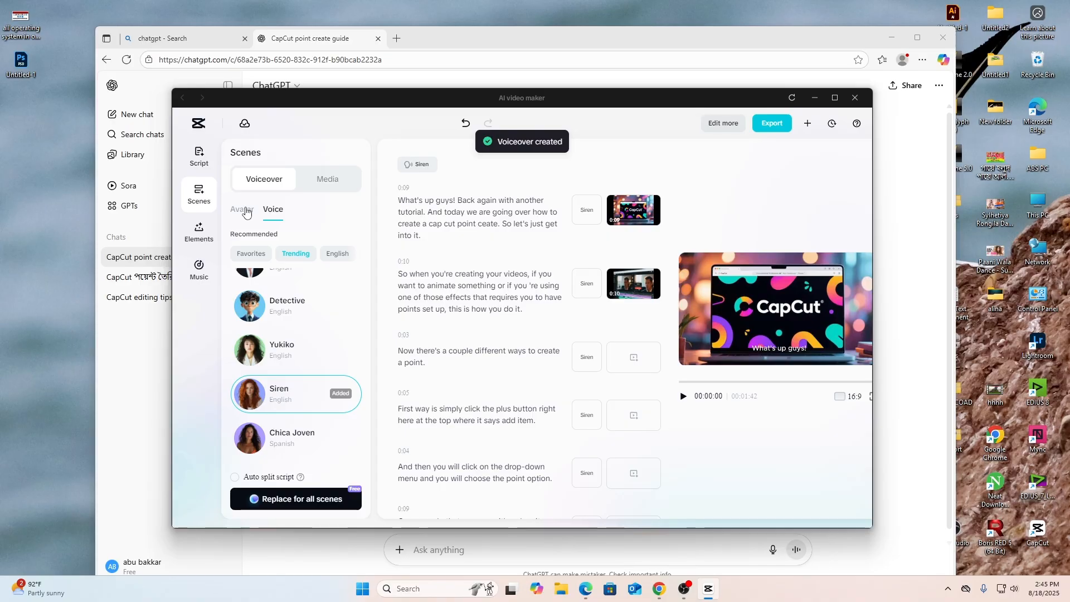
Replace the voiceover in all scenes with the Sleek Eve avatar and confirm the regeneration.
left_click(243, 209)
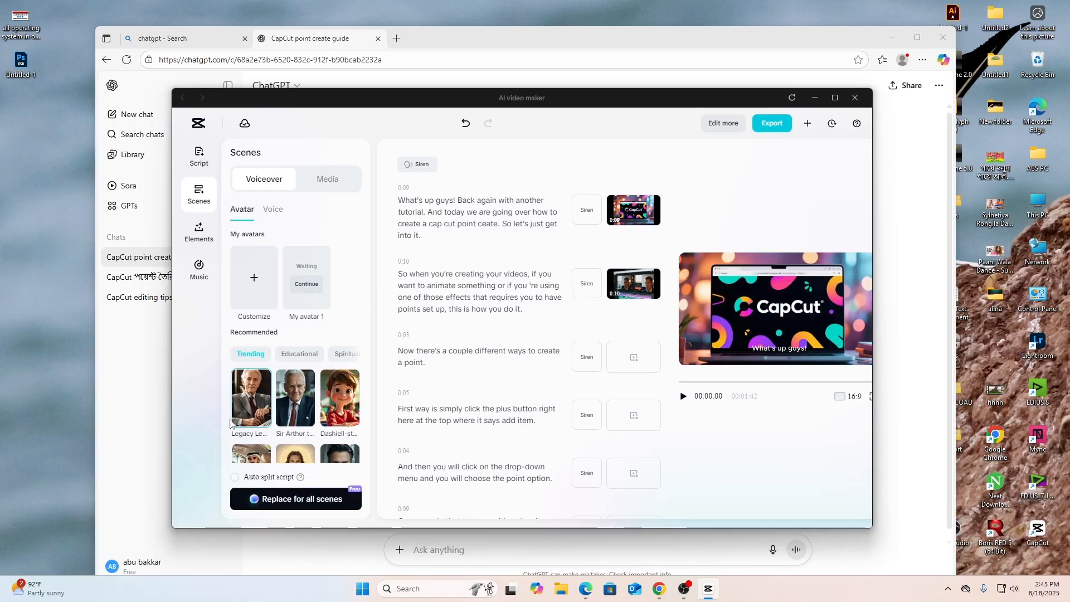
scroll(294, 418, "down", 3)
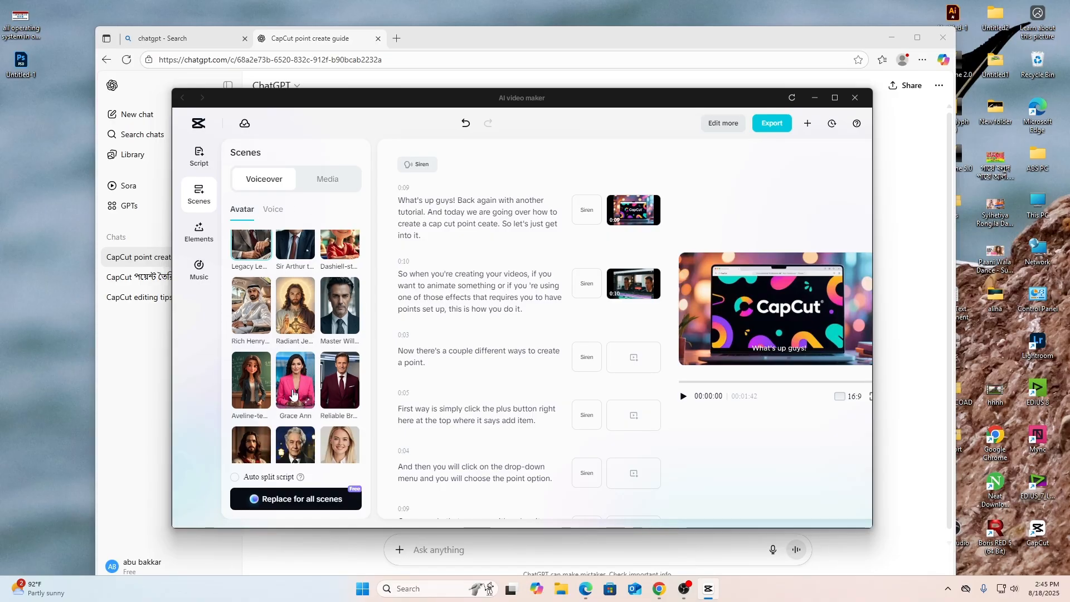
scroll(255, 383, "down", 1)
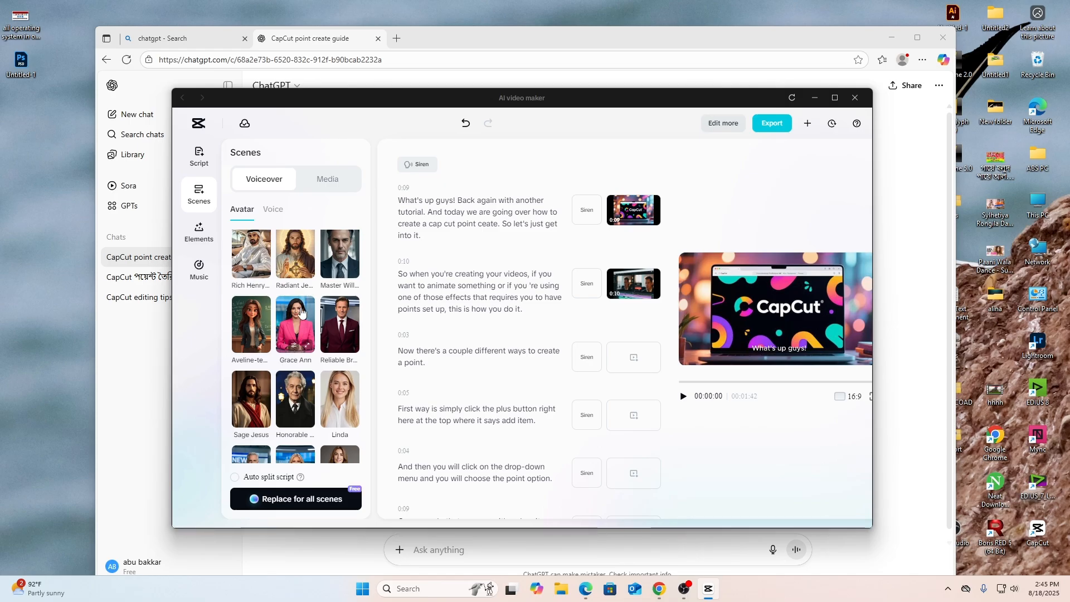
scroll(301, 312, "down", 2)
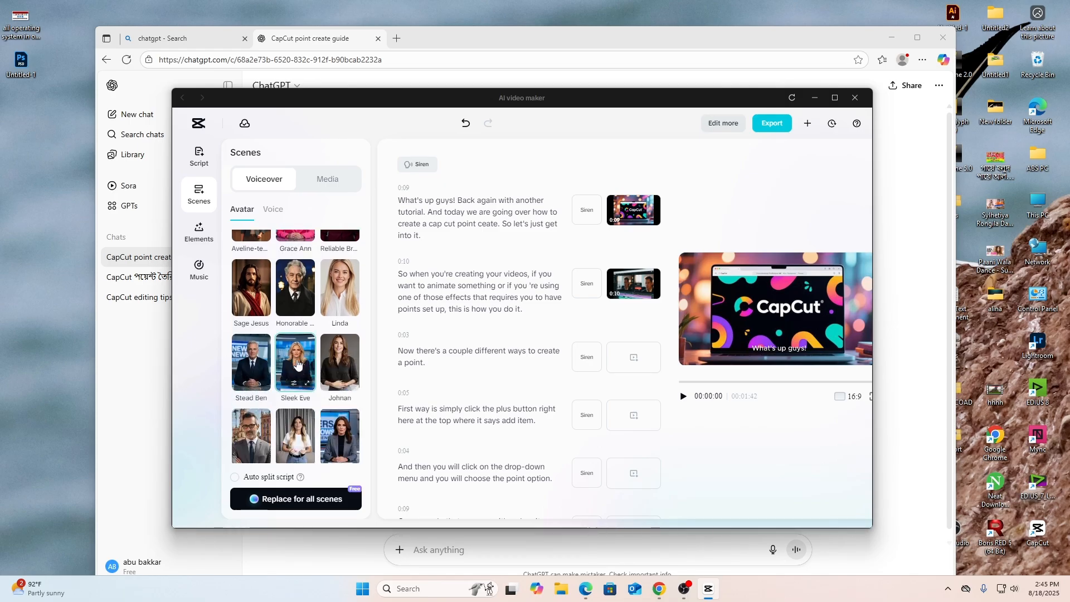
left_click(304, 499)
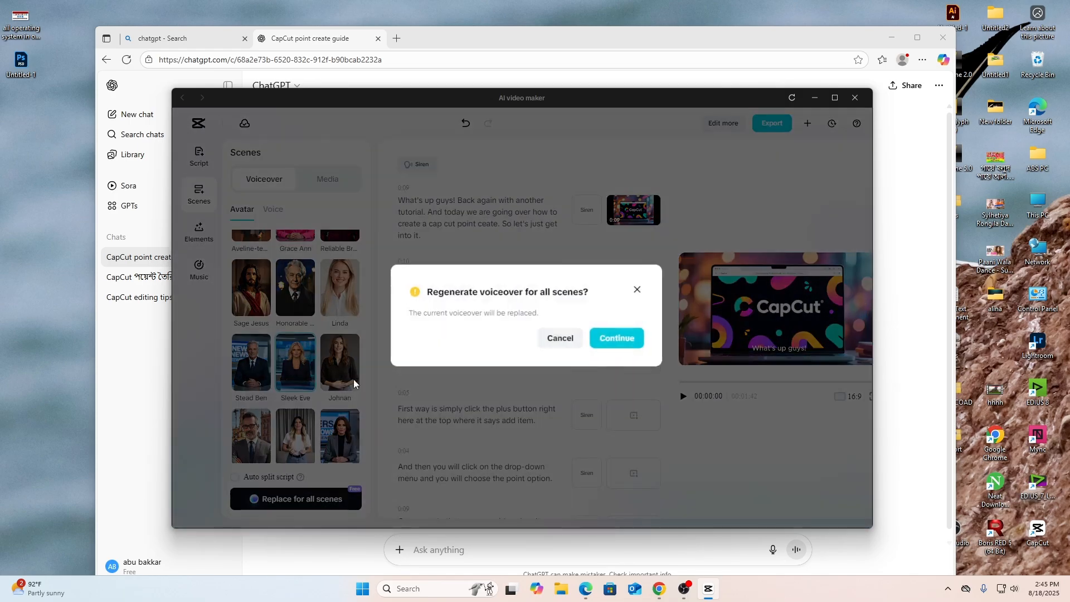
left_click(612, 341)
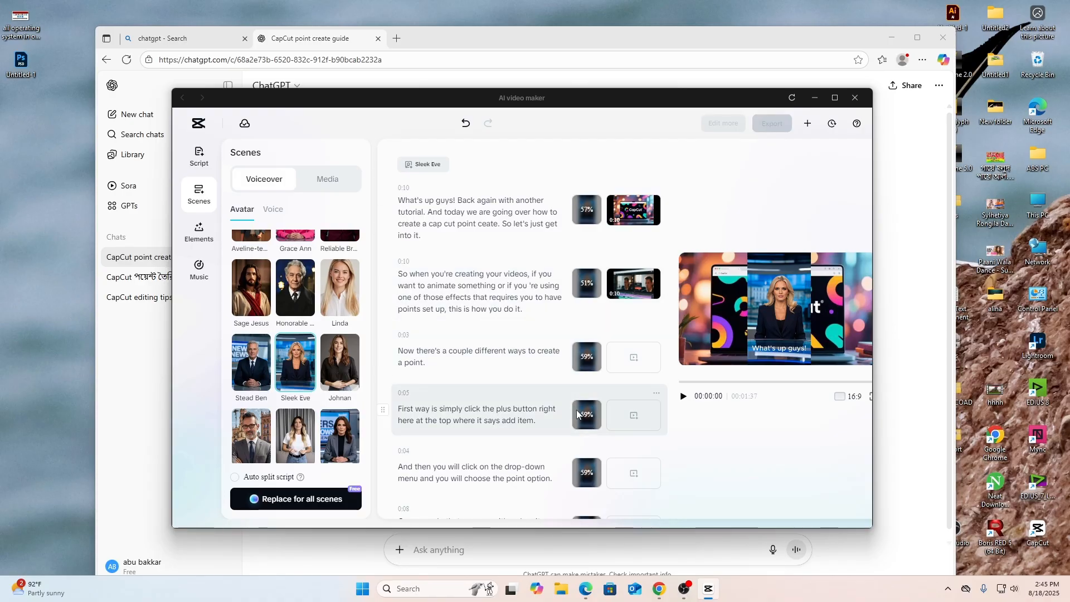
Review the scene list with the avatar and play part of the video preview, then pause it.
scroll(580, 472, "down", 5)
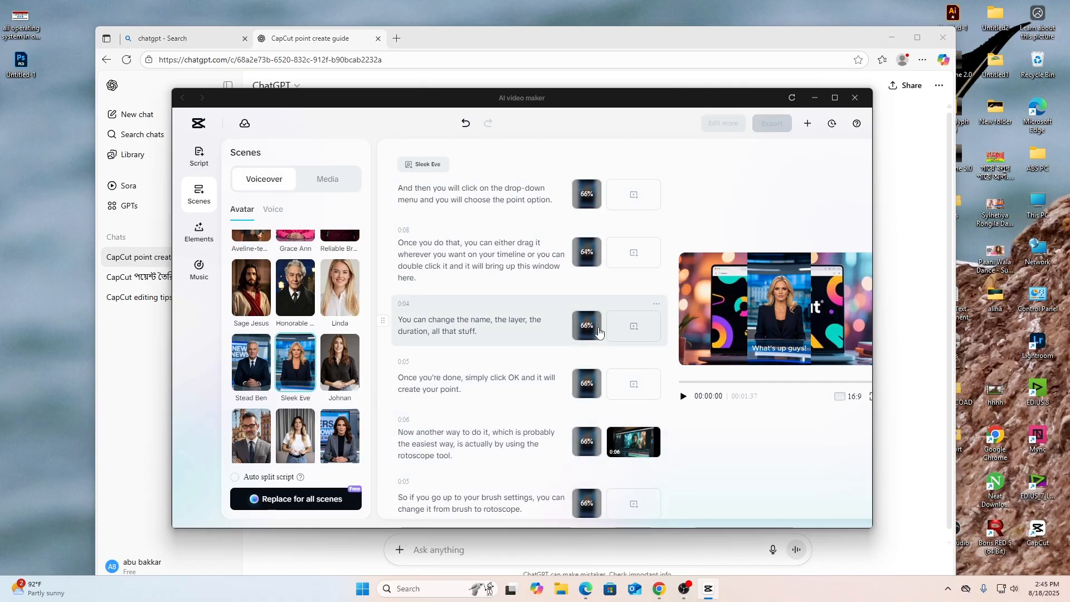
scroll(590, 239, "up", 5)
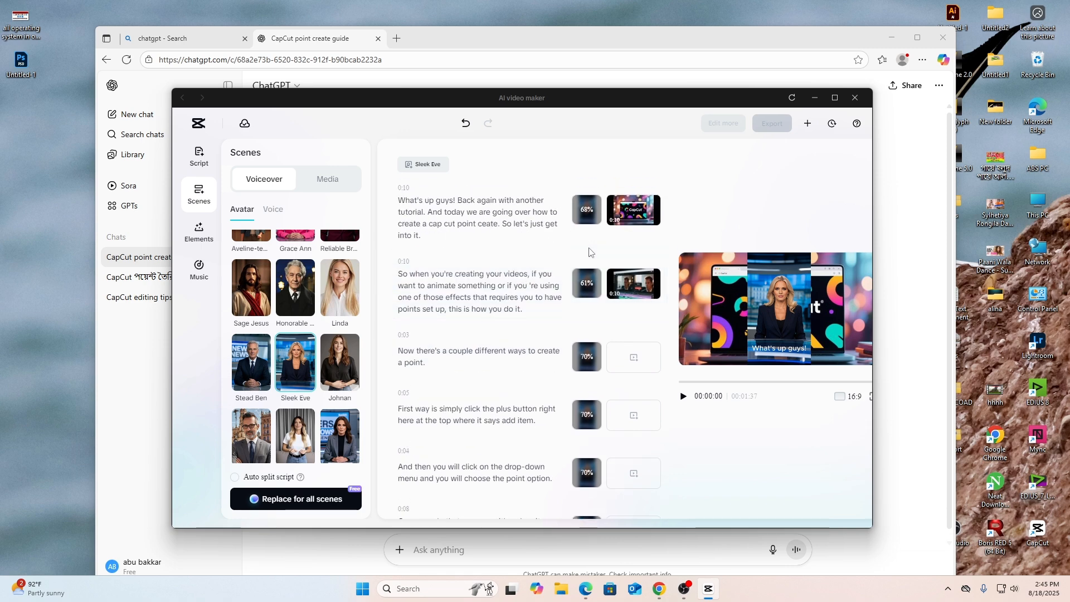
left_click(204, 199)
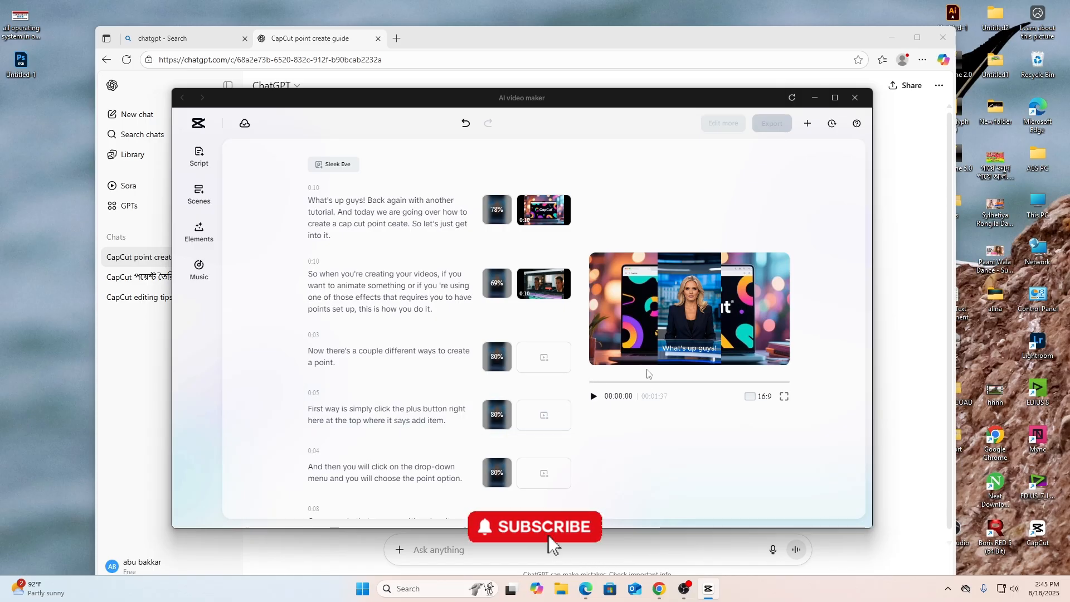
left_click(593, 396)
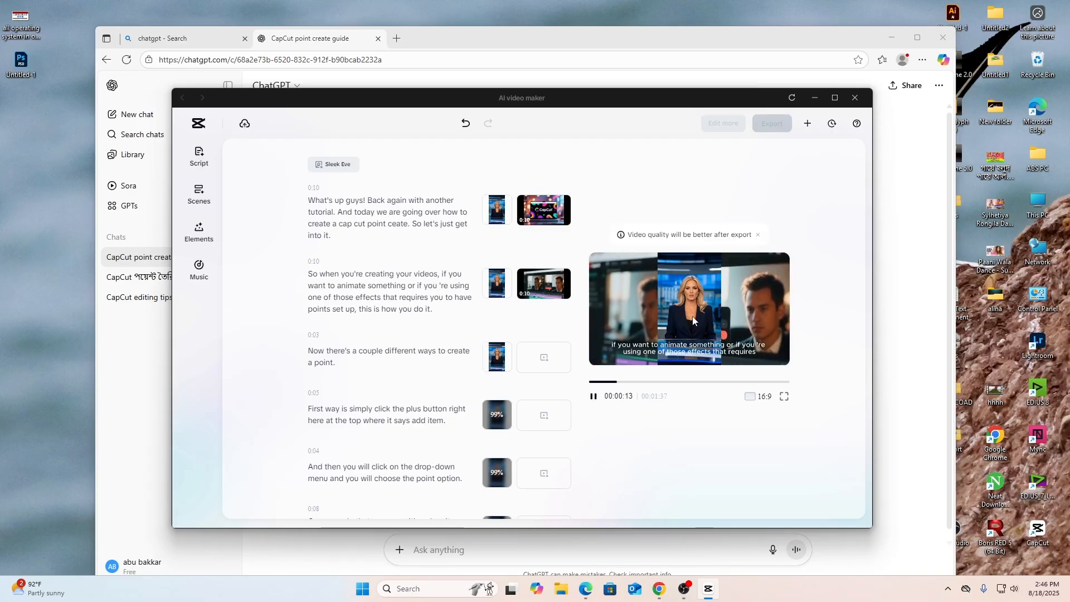
left_click(593, 397)
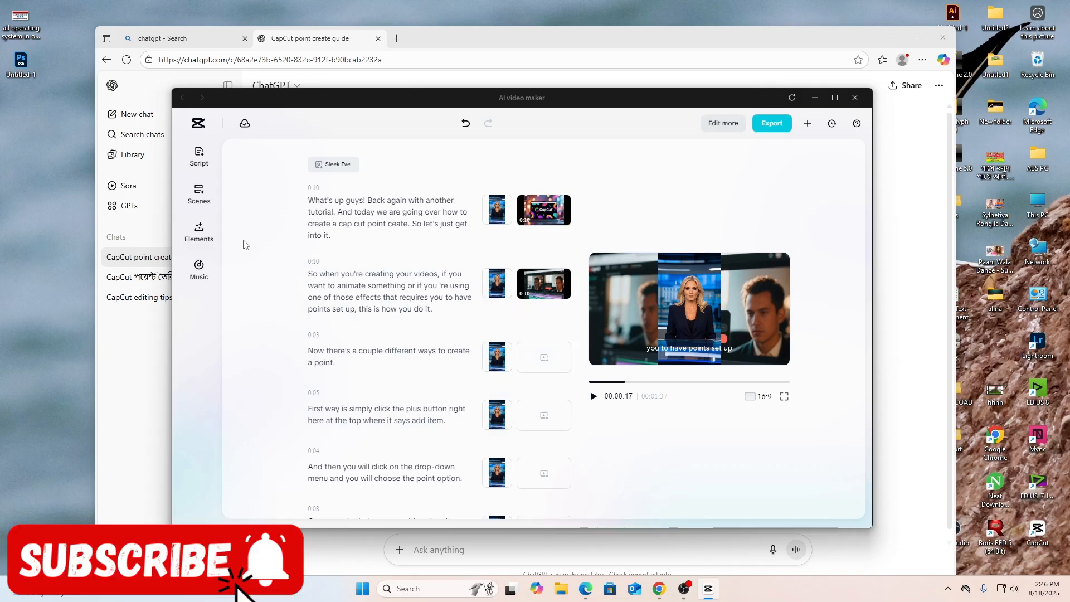
Select the white-and-red "brown fox" caption template and apply AI edit to the video.
left_click(201, 229)
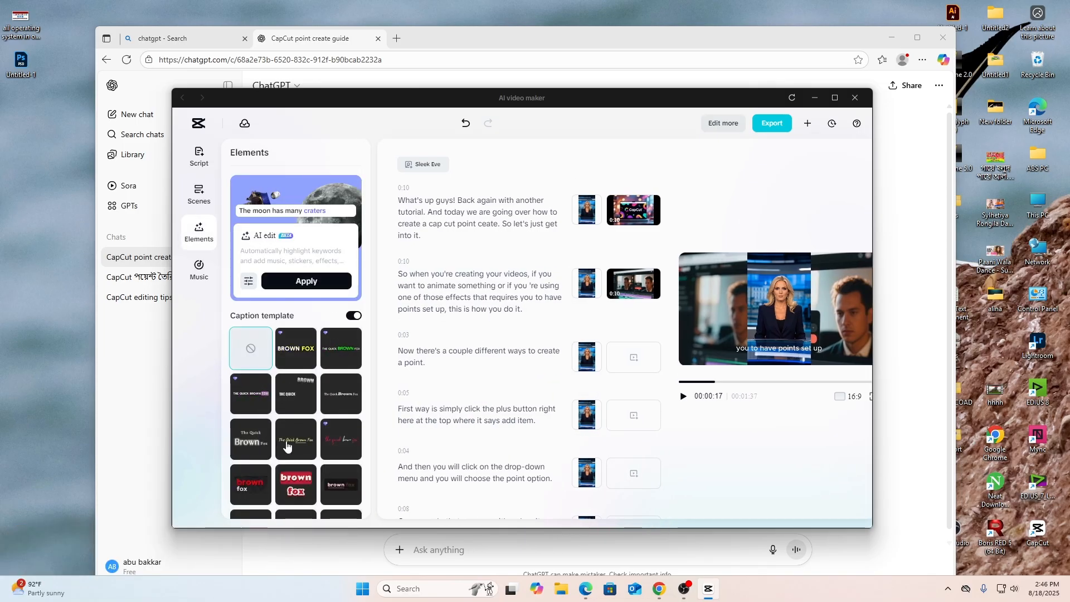
scroll(291, 443, "down", 5)
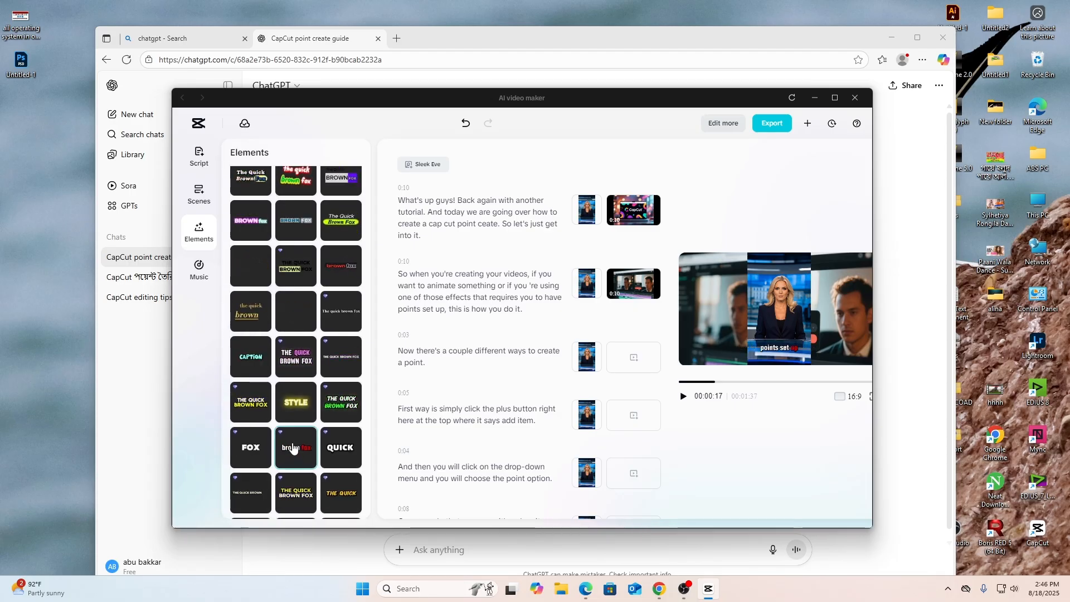
scroll(312, 382, "up", 10)
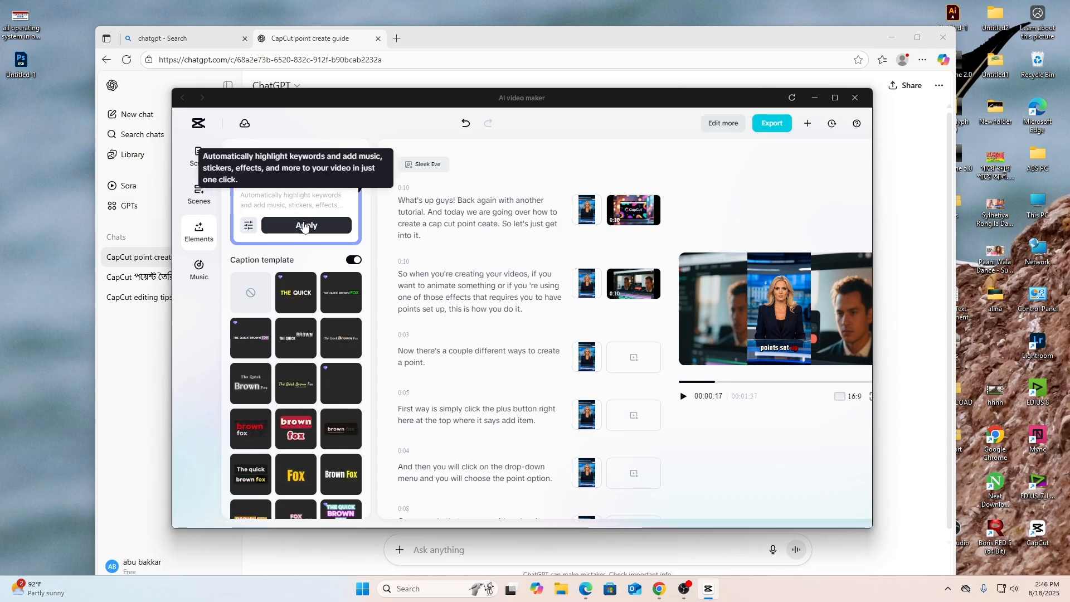
left_click(290, 225)
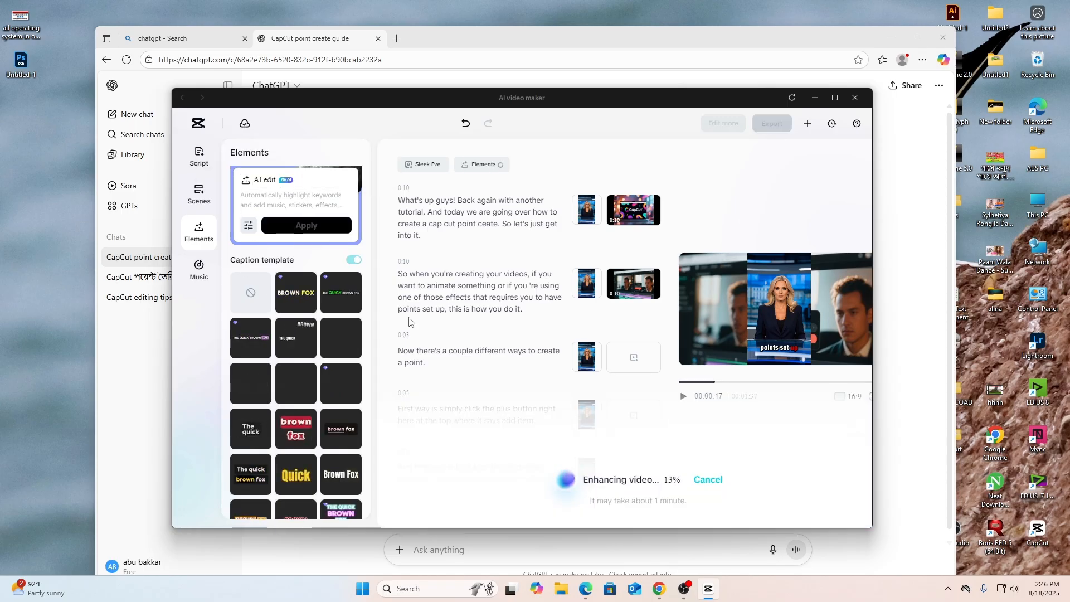
scroll(308, 459, "down", 8)
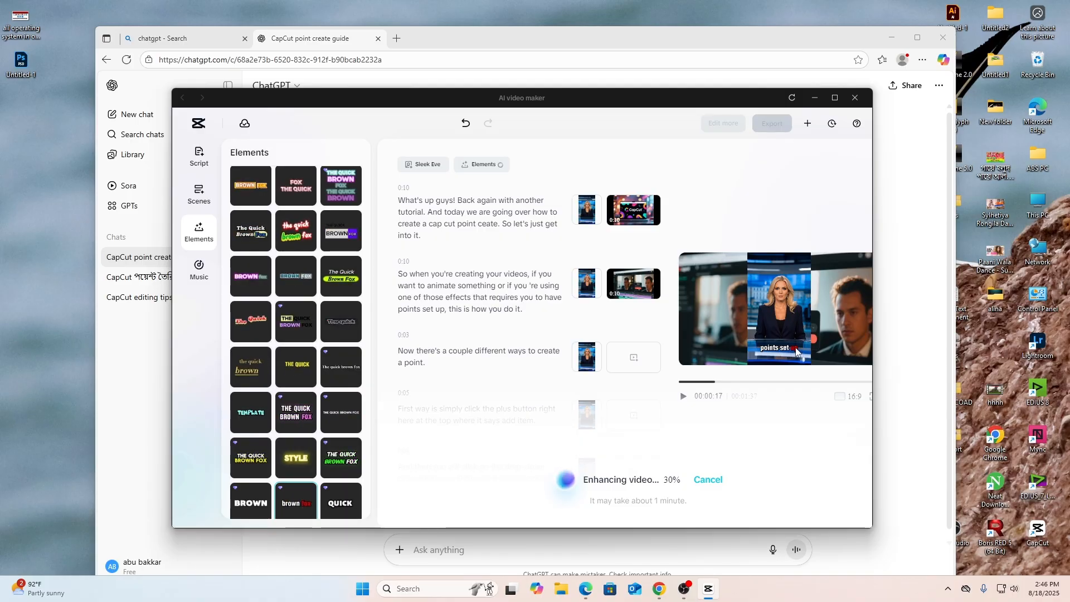
scroll(329, 230, "up", 8)
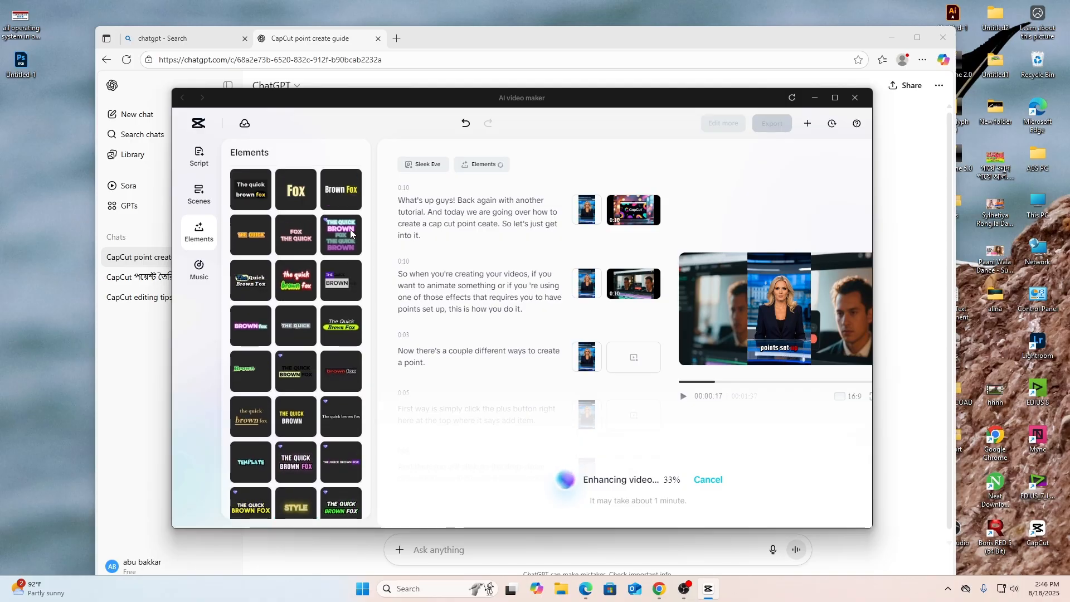
scroll(329, 231, "down", 1)
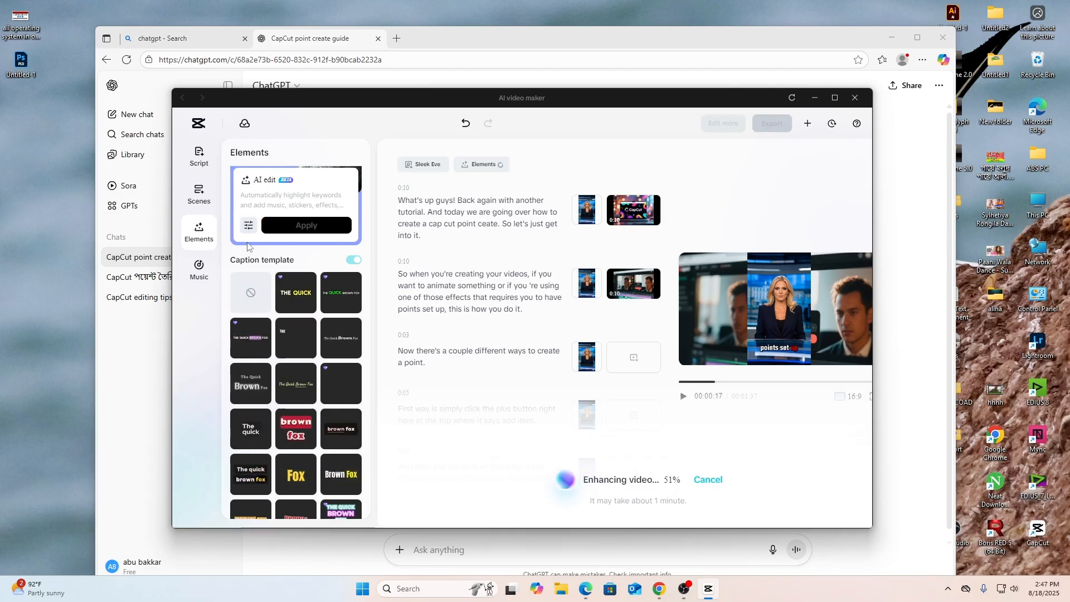
left_click(197, 198)
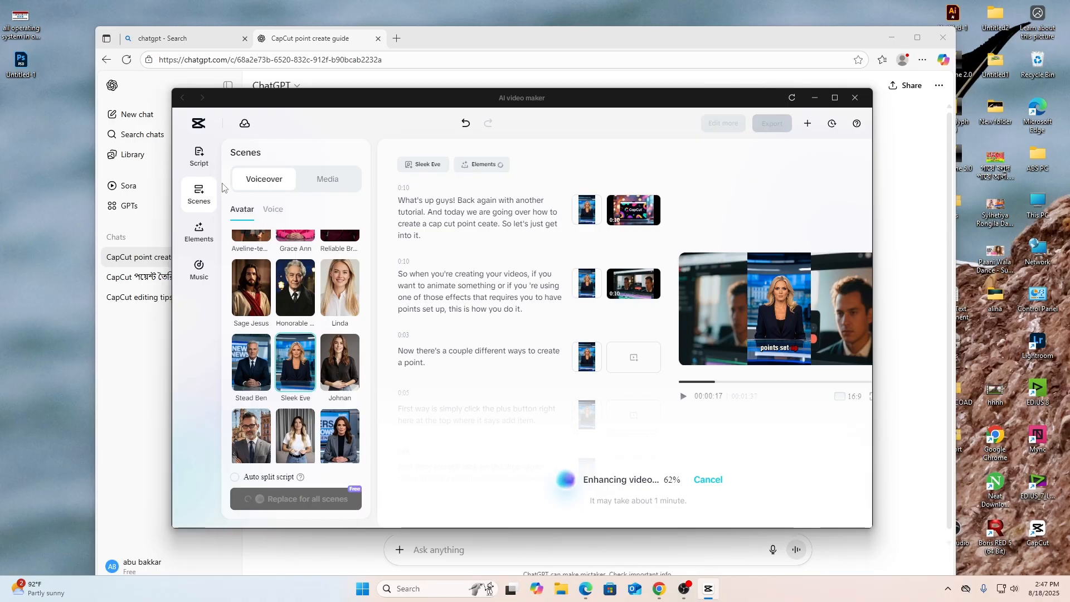
left_click(202, 156)
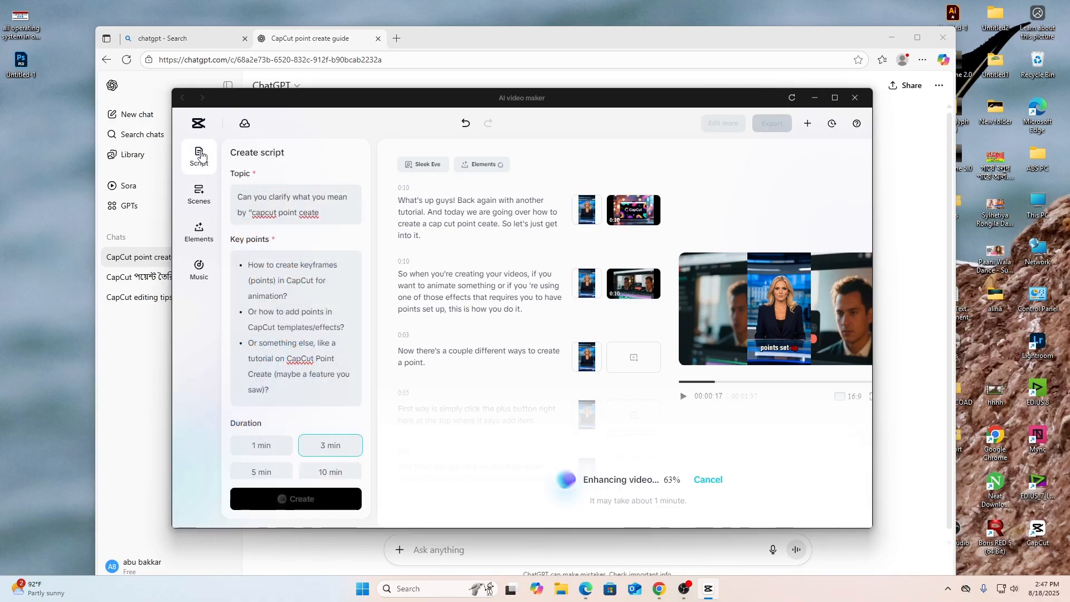
left_click(196, 195)
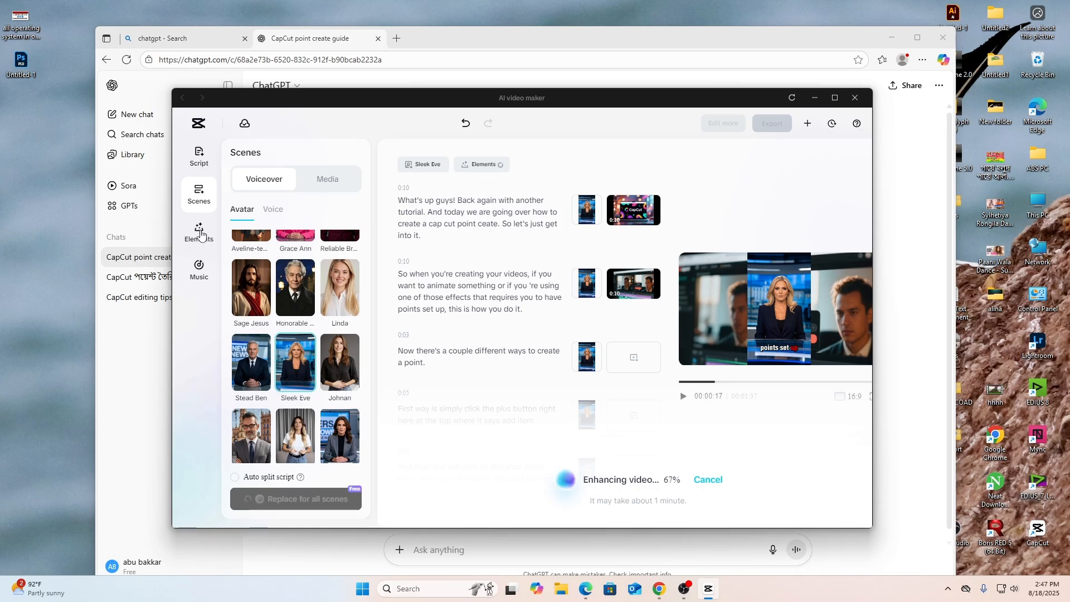
left_click(200, 159)
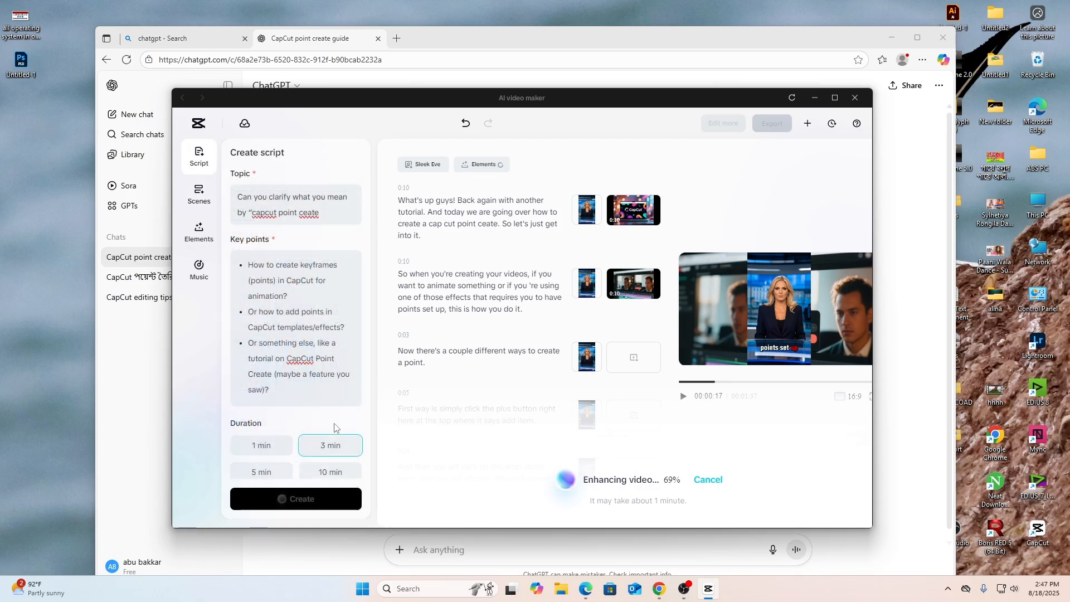
scroll(298, 448, "down", 3)
scroll(296, 423, "up", 3)
Browse the recommended music and listen to samples of TikTok Trap Hip Hop, chill beat, TikTok All-Star (V2) and Gym workout training background.
left_click(199, 271)
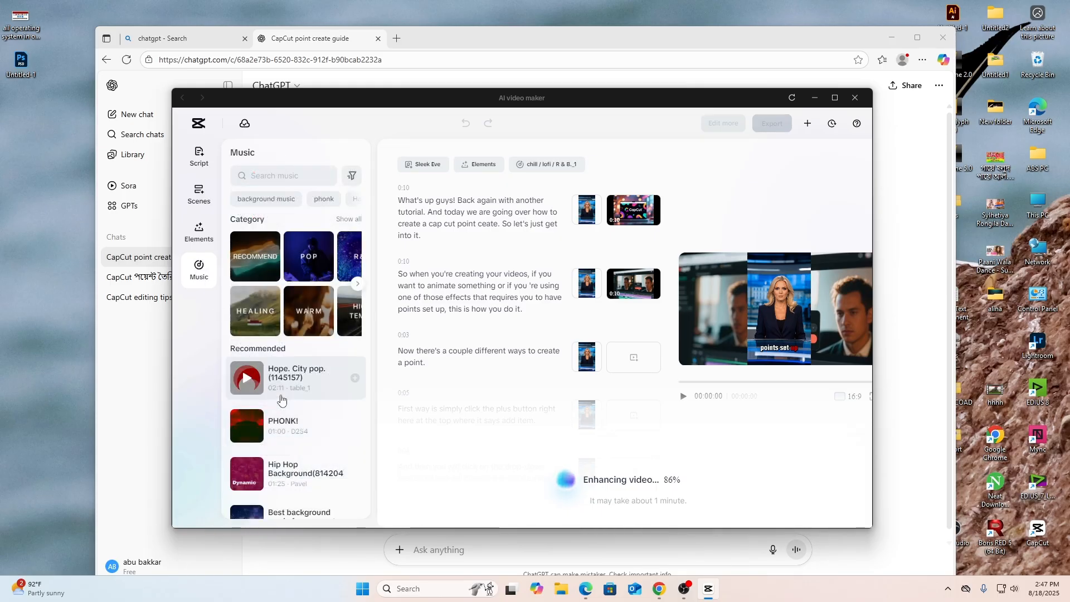
scroll(241, 392, "down", 6)
scroll(281, 402, "up", 6)
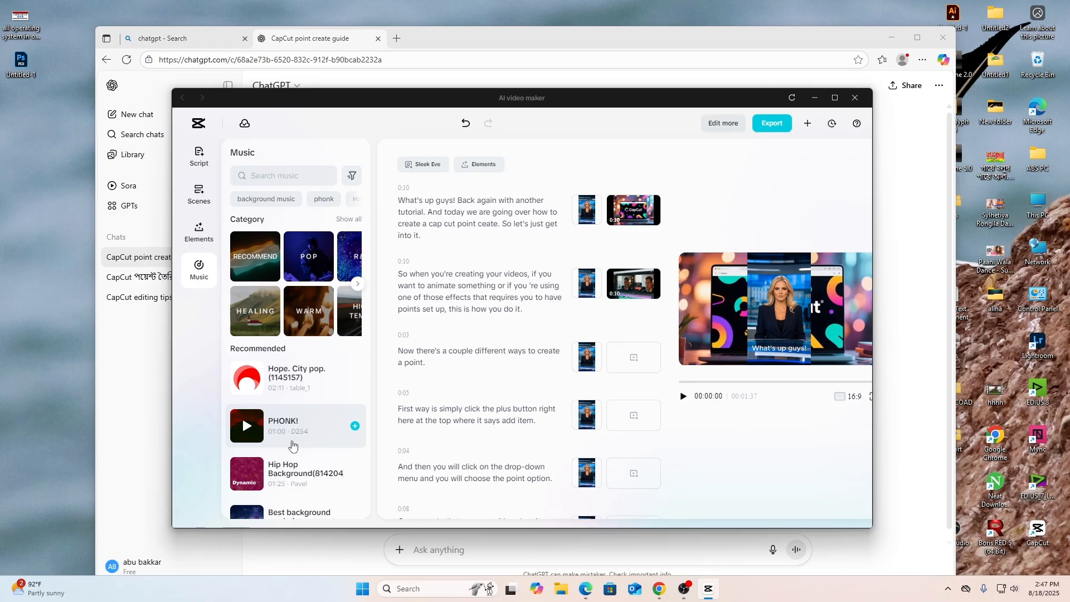
scroll(292, 445, "down", 10)
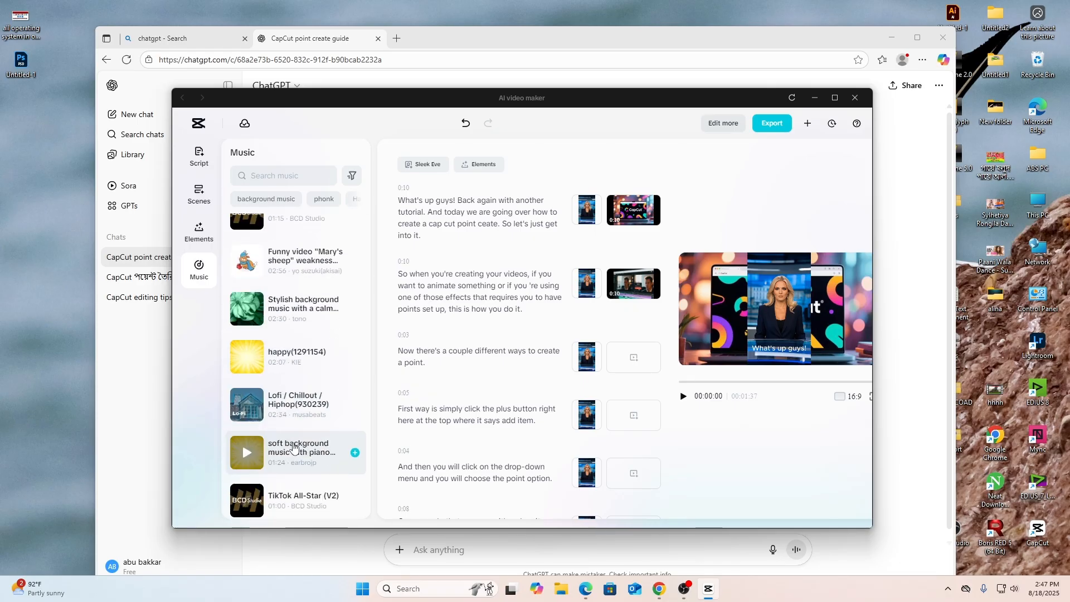
scroll(294, 445, "down", 3)
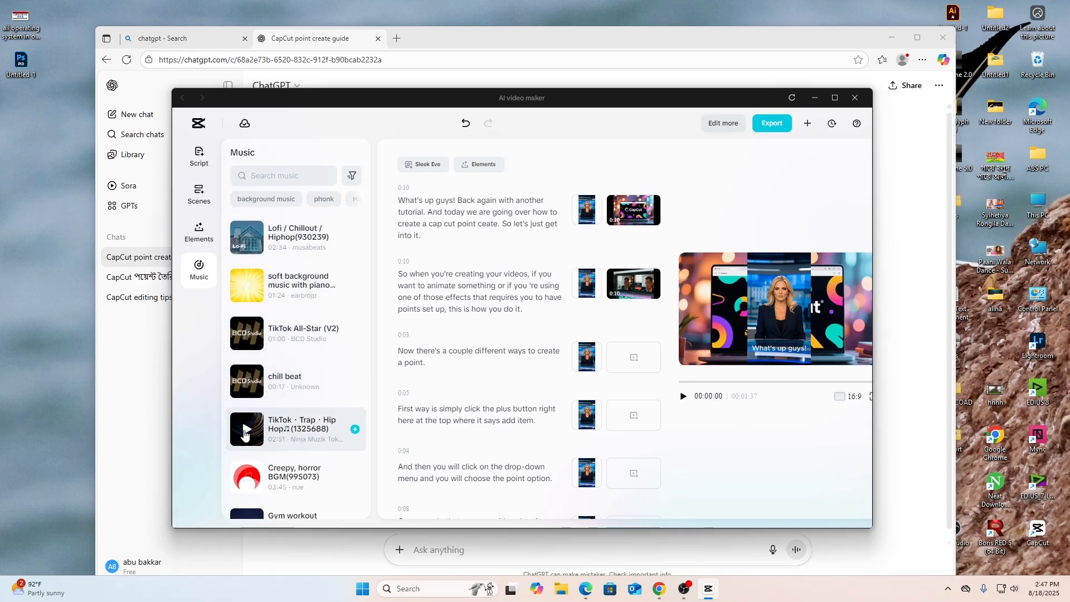
left_click(245, 430)
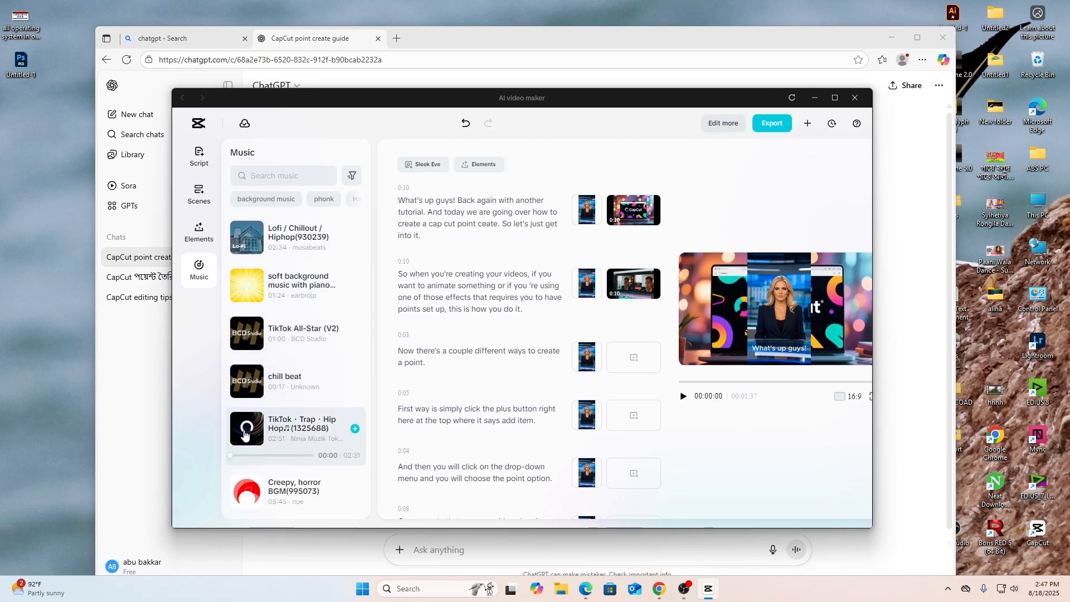
left_click(247, 381)
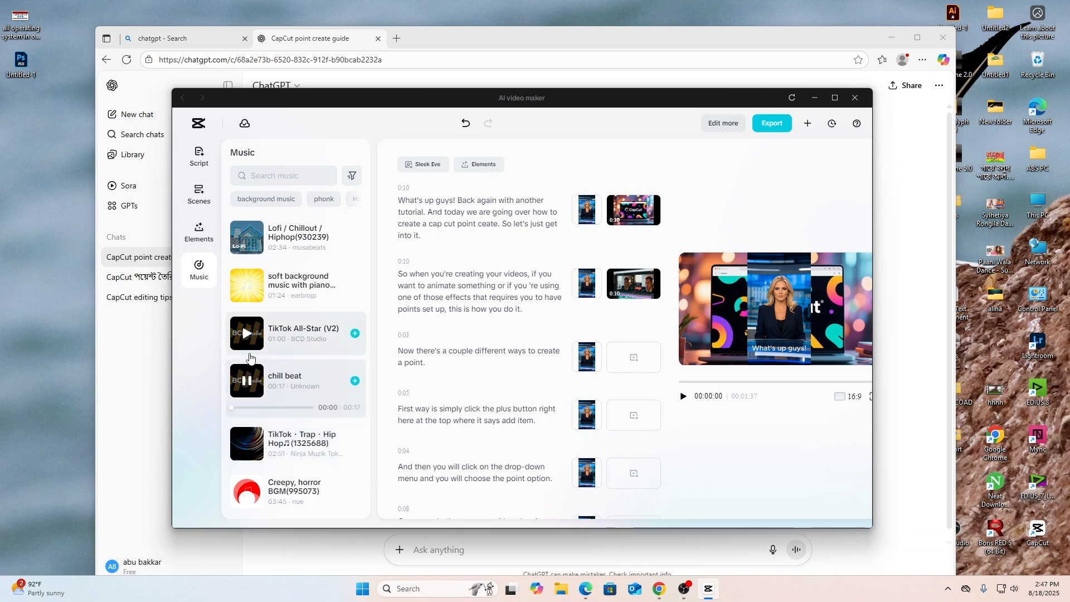
left_click(249, 332)
scroll(273, 446, "down", 2)
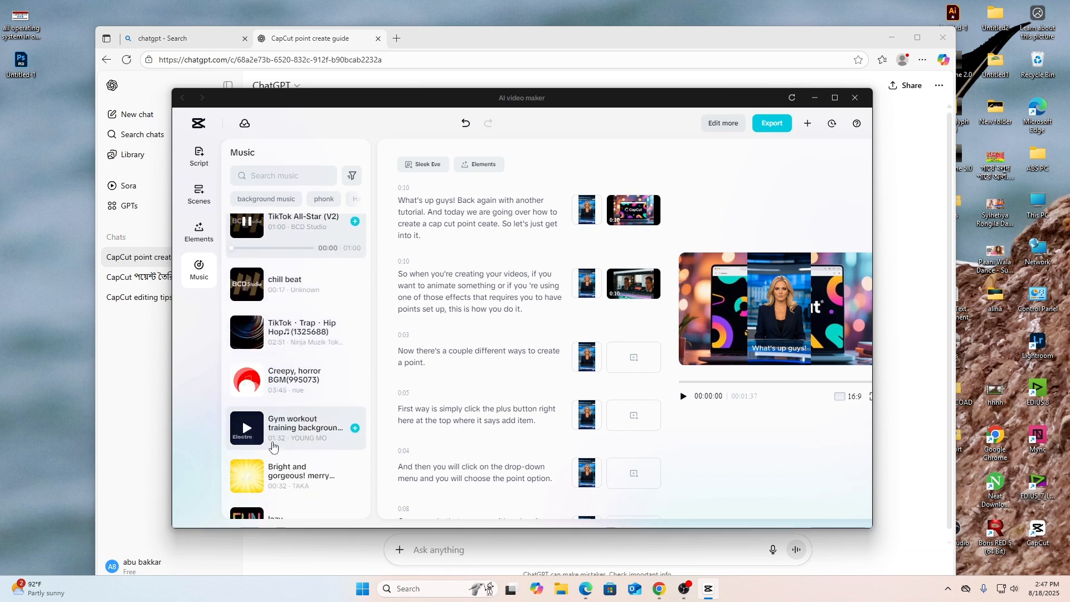
left_click(247, 429)
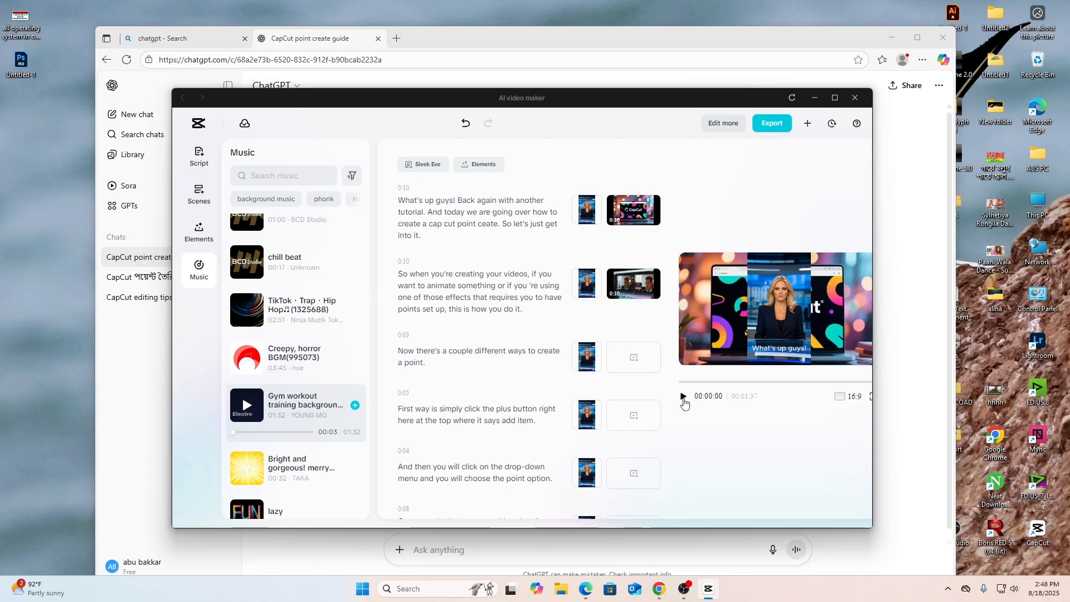
Play the opening seconds of the AI-edited video preview, then pause it.
left_click(683, 397)
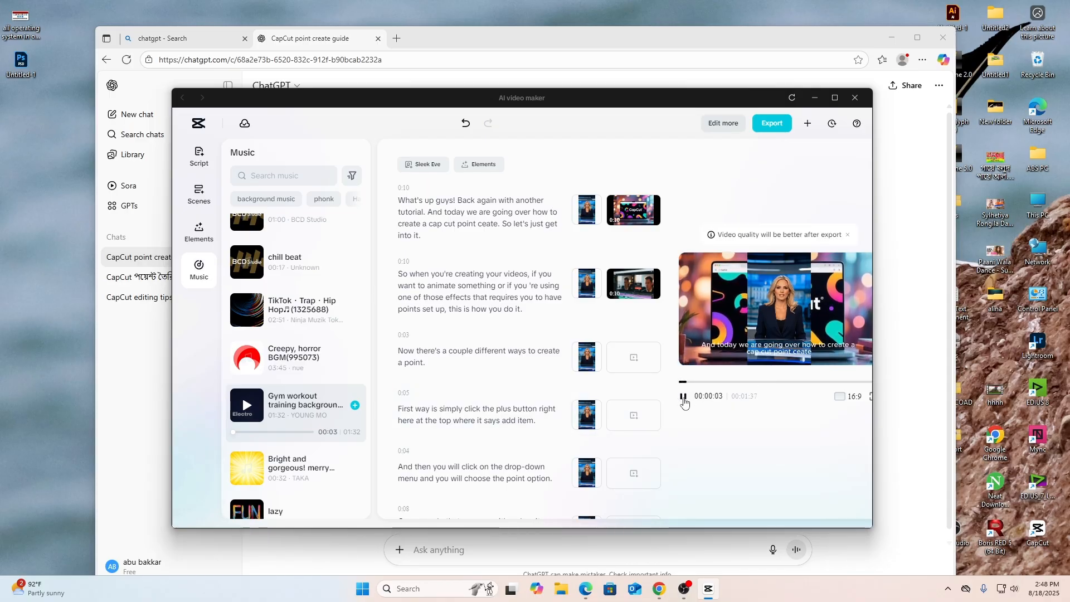
left_click(684, 399)
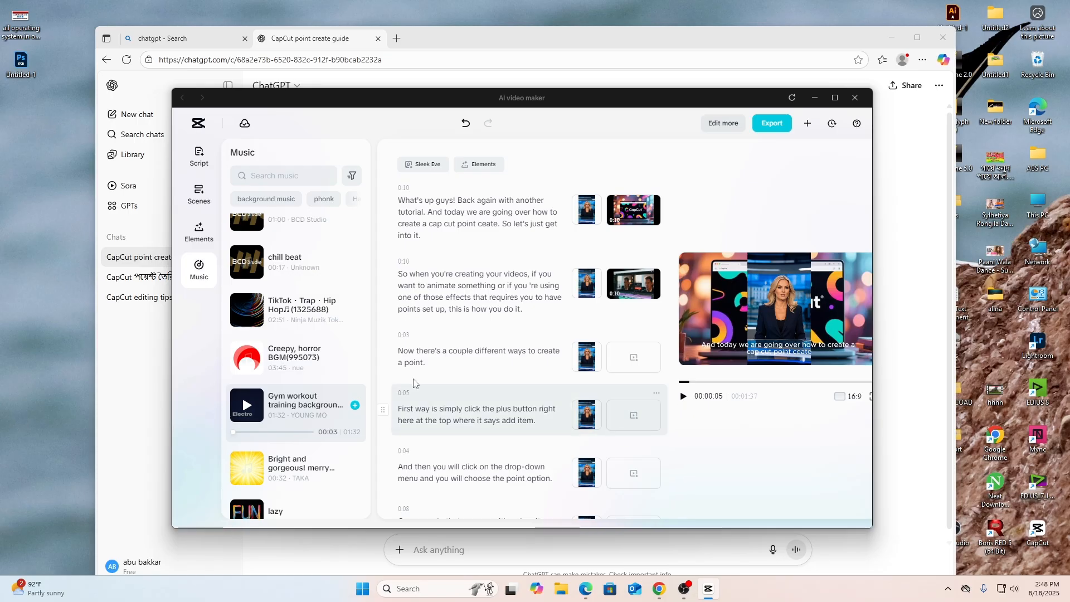
scroll(228, 301, "up", 2)
Choose the white-and-red "brown fox" caption template again, reapply AI edit and confirm the repeated auto enhancement.
left_click(202, 231)
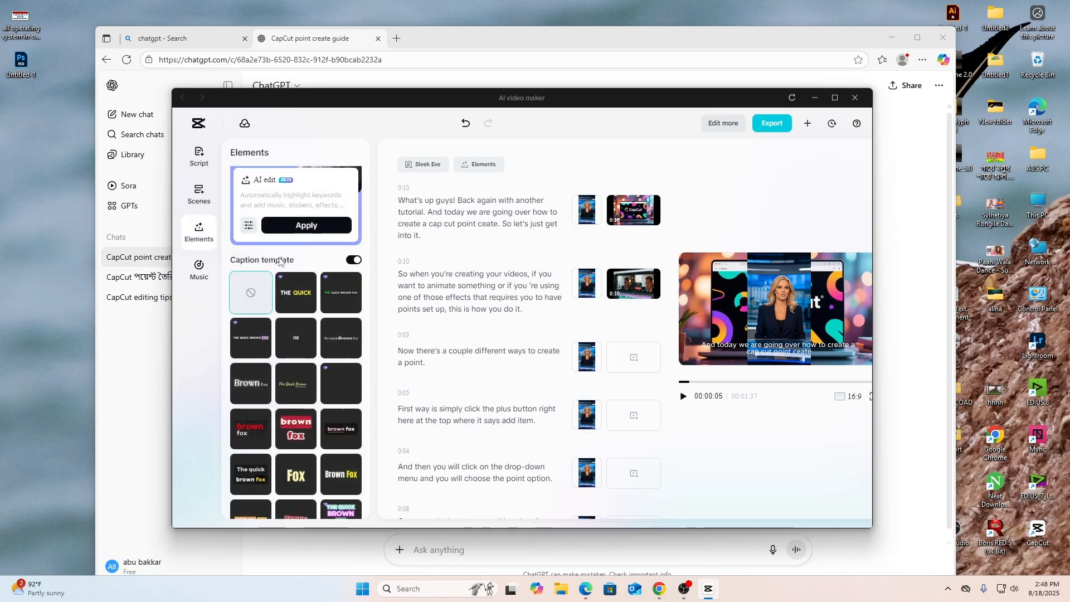
scroll(300, 444, "down", 8)
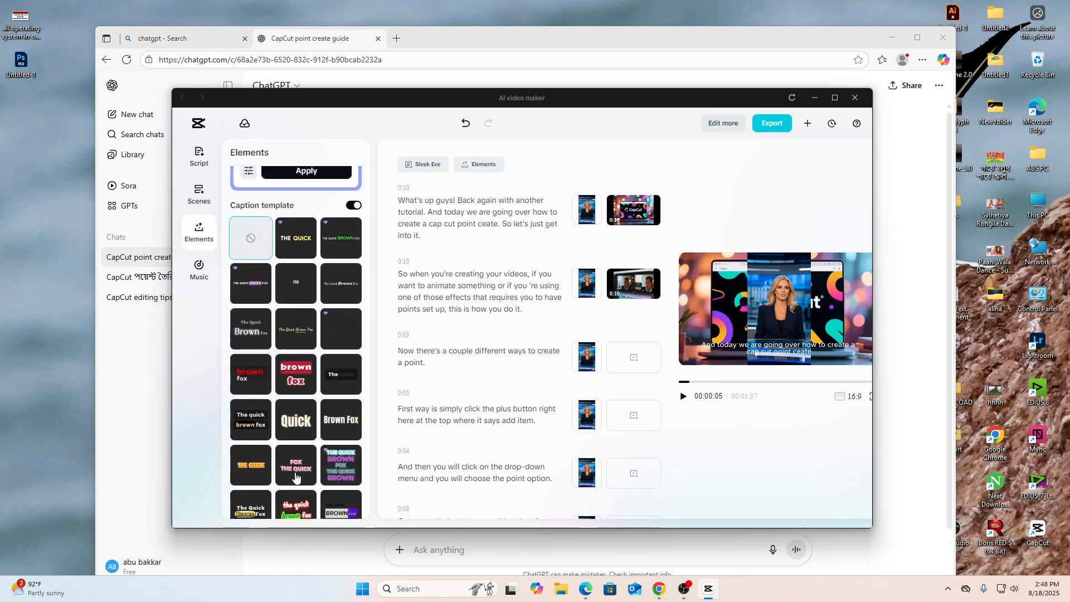
scroll(297, 477, "down", 2)
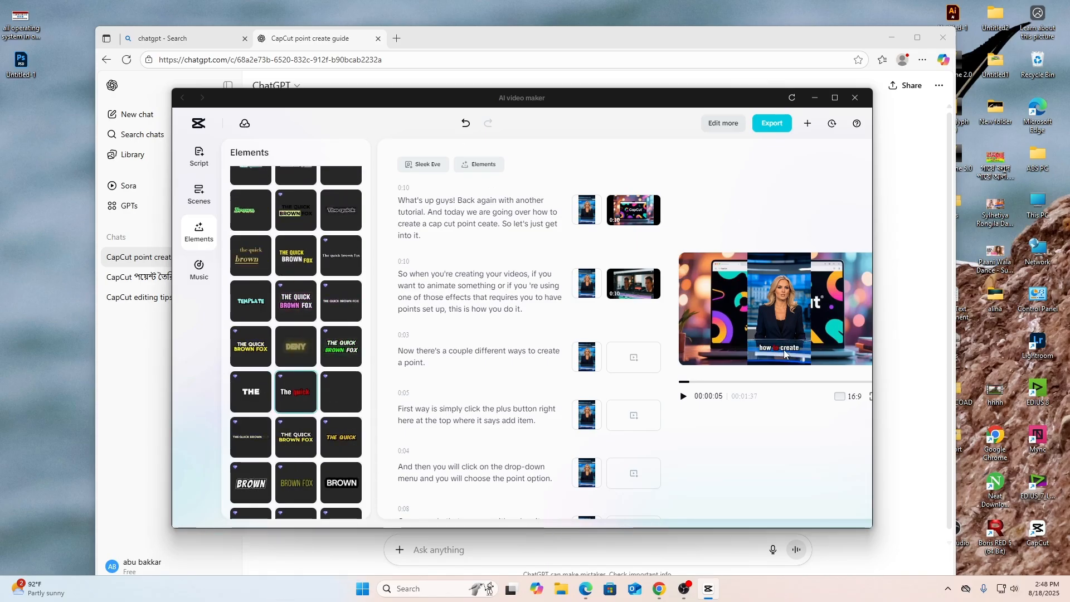
scroll(318, 218, "up", 1)
scroll(318, 218, "up", 4)
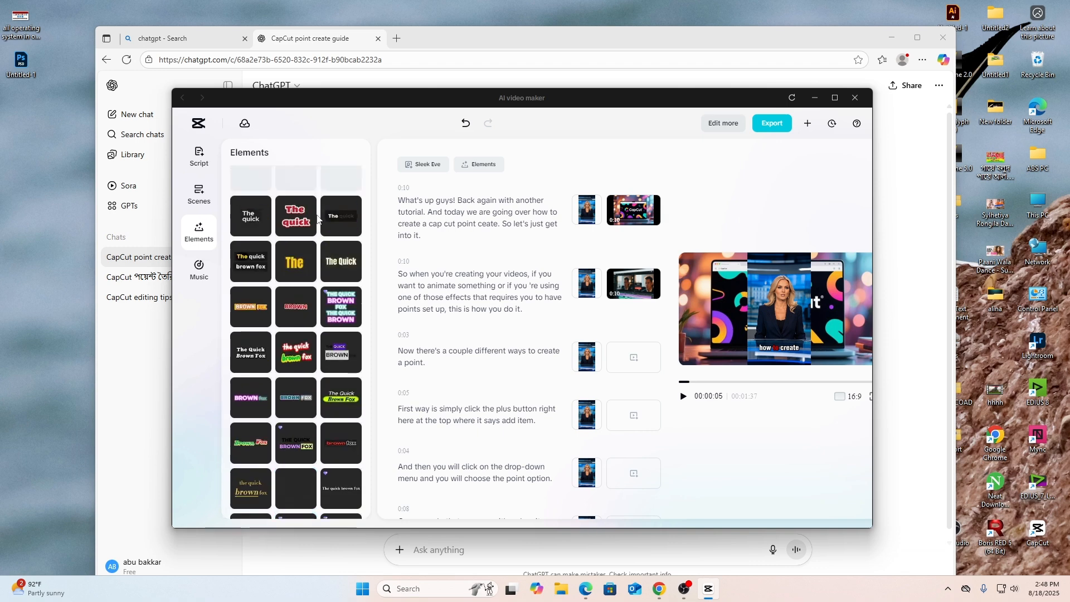
left_click(305, 227)
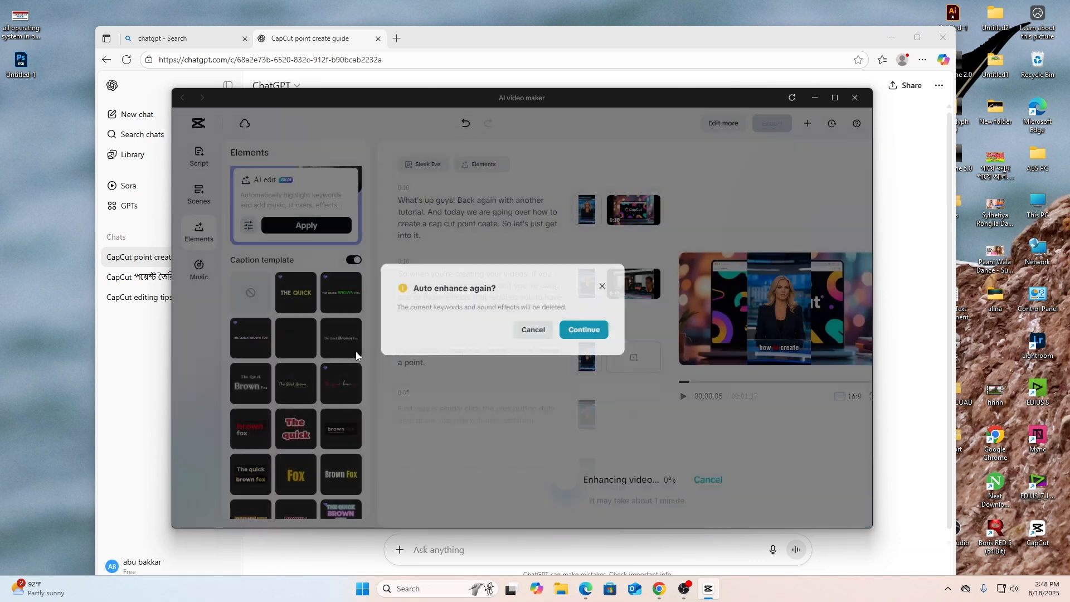
left_click(610, 339)
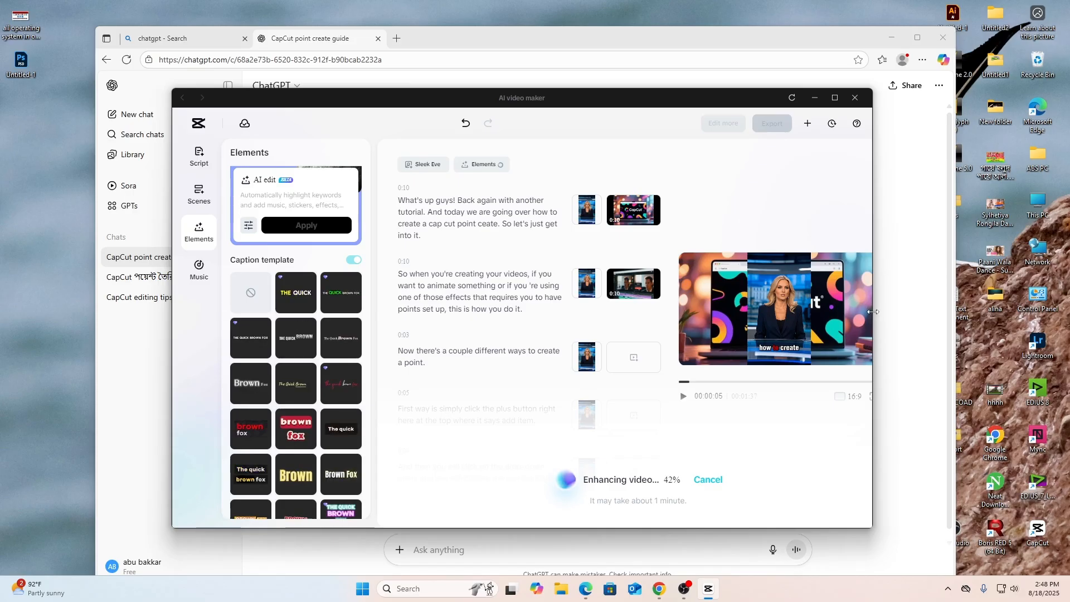
Widen the AI video maker window to fit the whole video preview and browse the caption templates.
left_click_drag(873, 311, 953, 312)
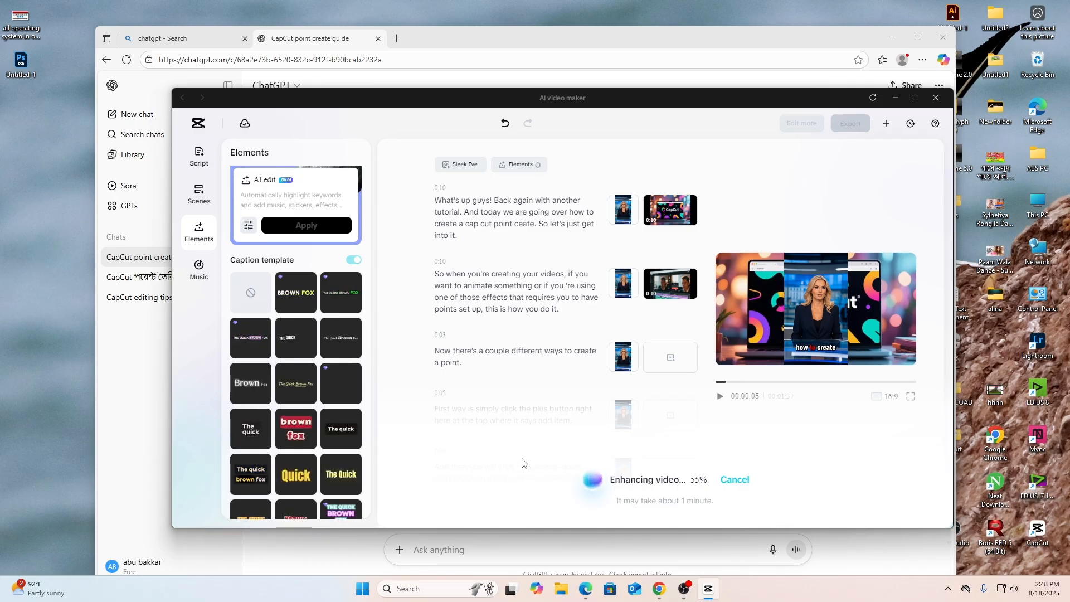
scroll(284, 409, "down", 1)
scroll(284, 409, "down", 8)
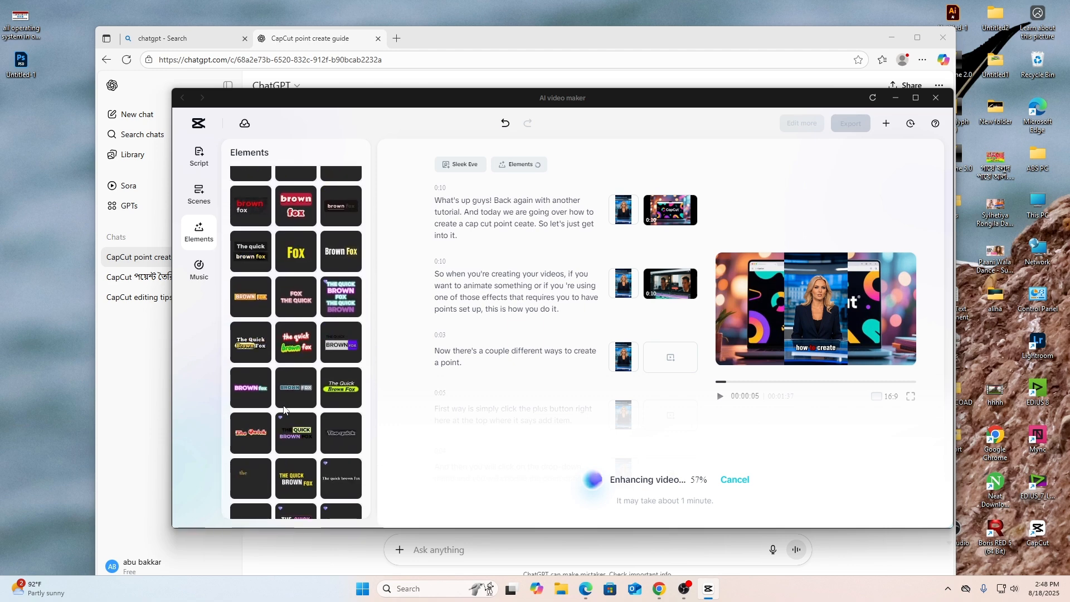
scroll(286, 409, "down", 3)
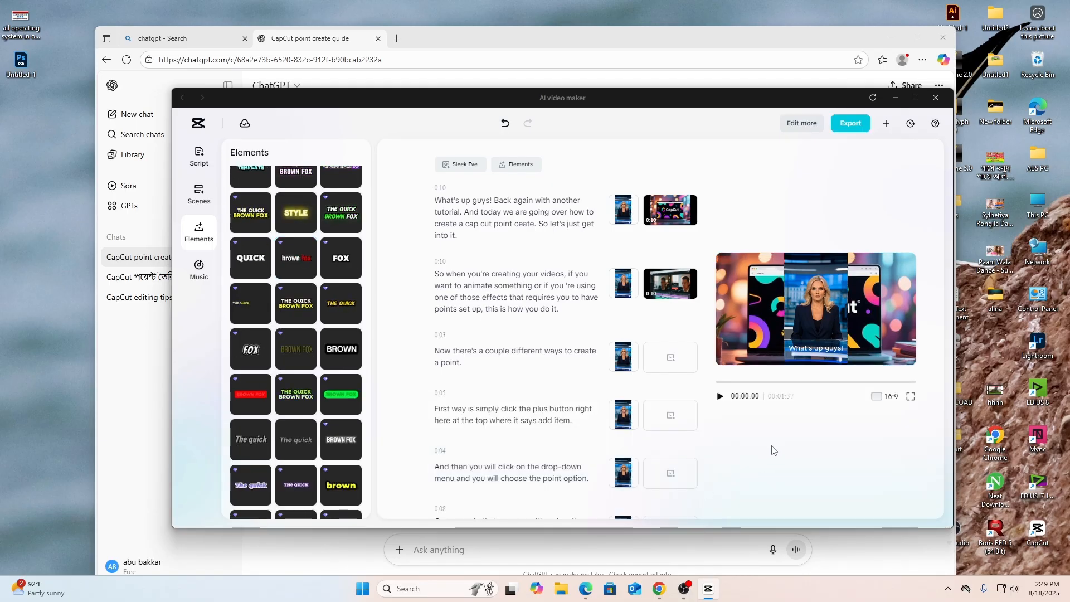
Play the re-enhanced video preview to check its captions, pause it, and review the caption templates.
left_click(719, 396)
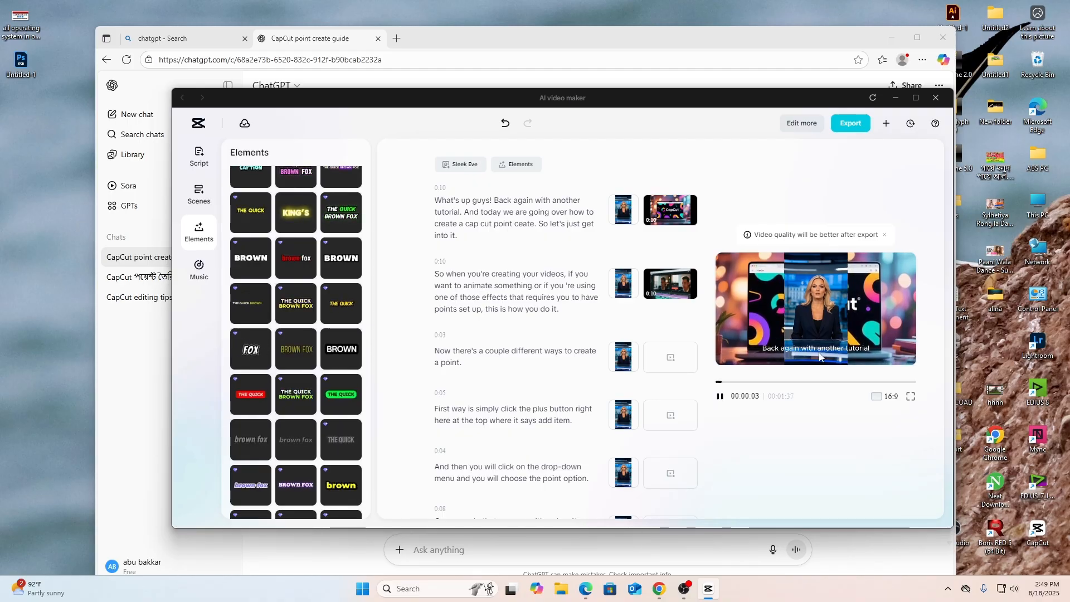
left_click(719, 396)
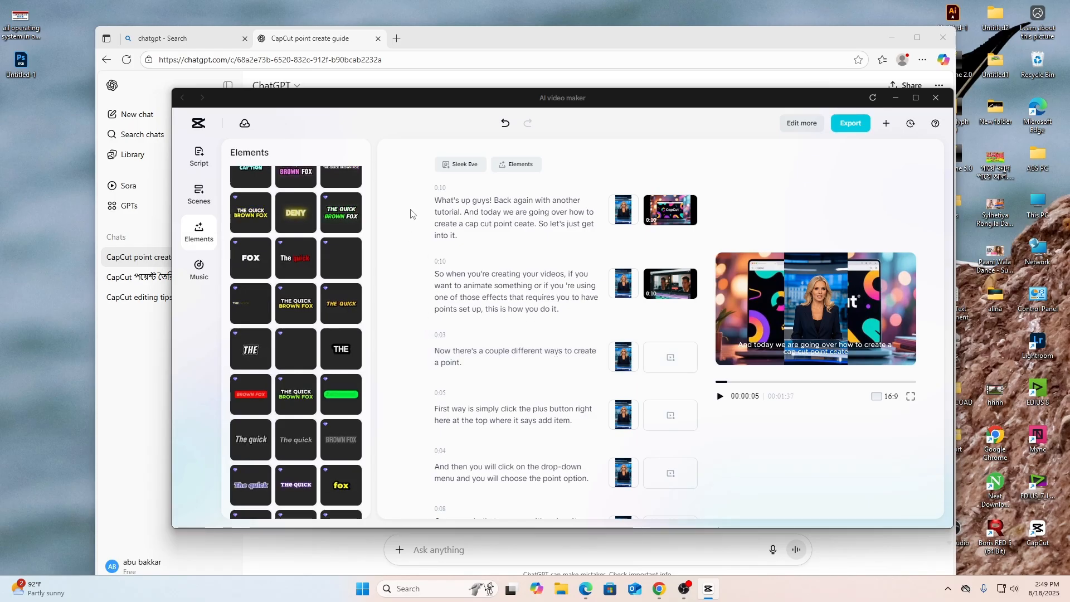
scroll(329, 278, "up", 10)
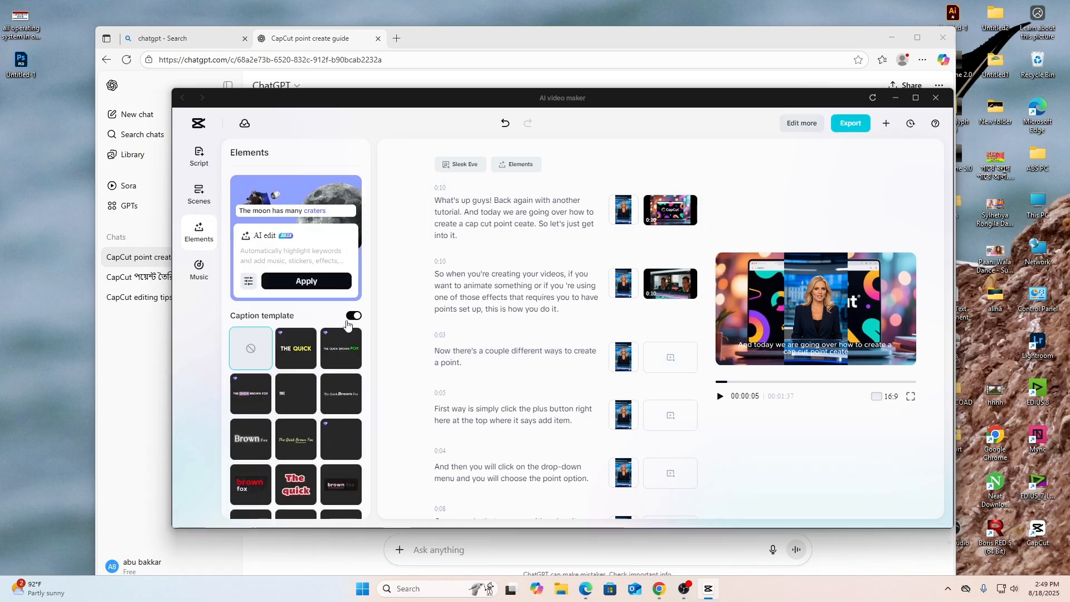
scroll(347, 325, "down", 5)
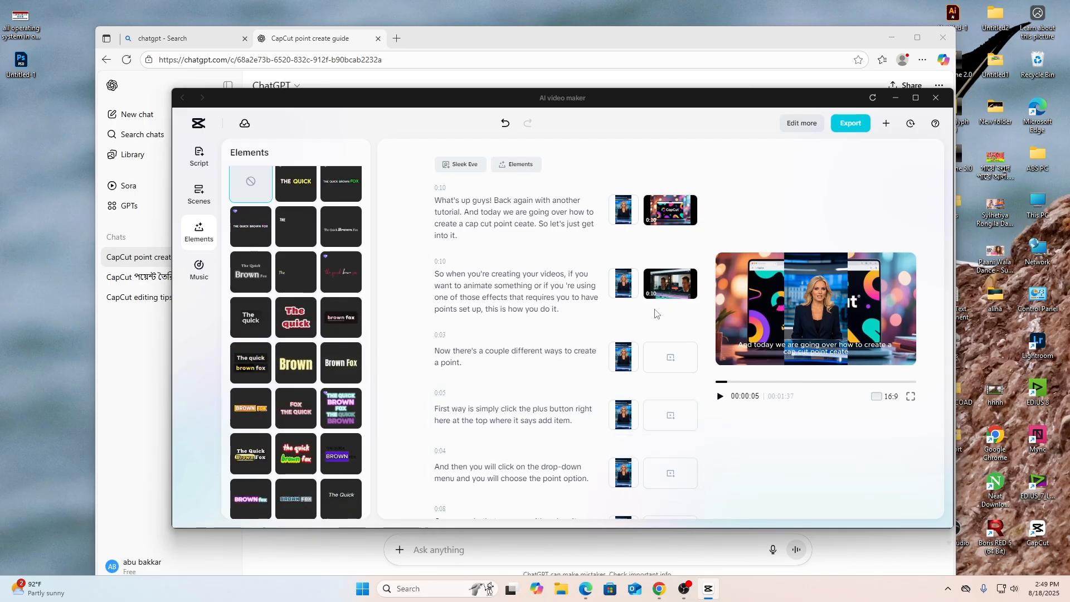
mouse_move(682, 205)
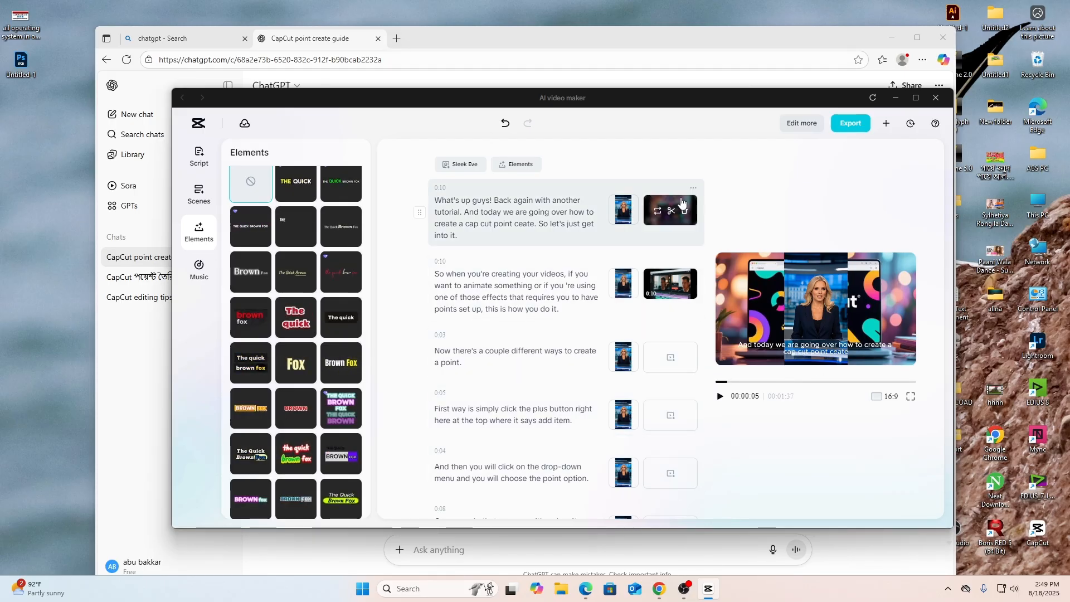